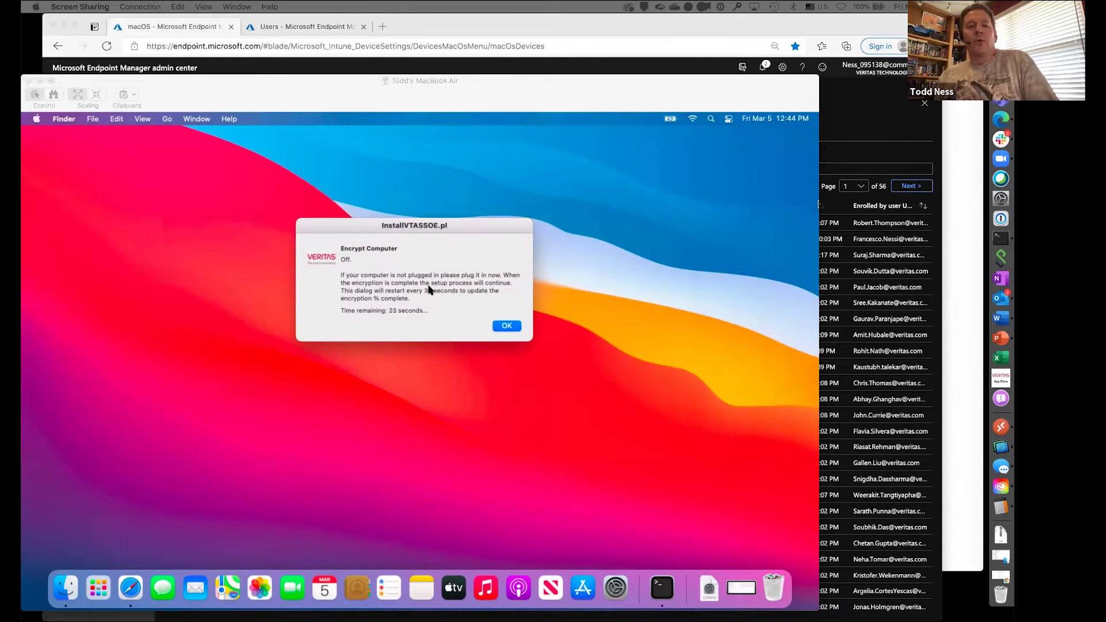
# - Open the FileVault pane in Security & Privacy on the test Mac and unlock it with the admin password
pyautogui.click(597, 597)
pyautogui.click(611, 588)
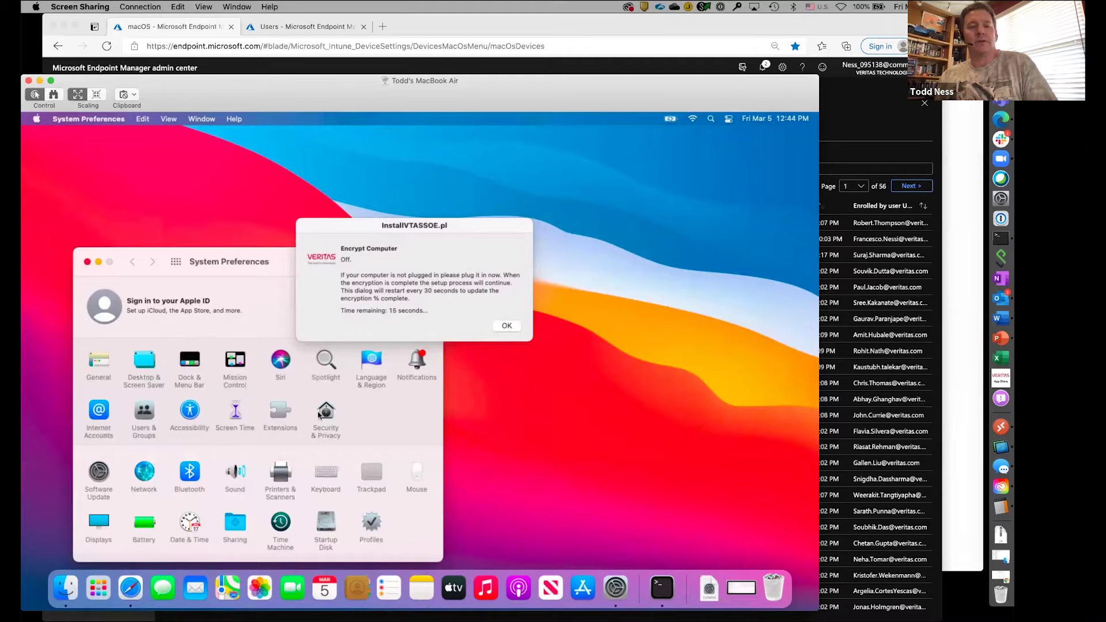
pyautogui.click(325, 413)
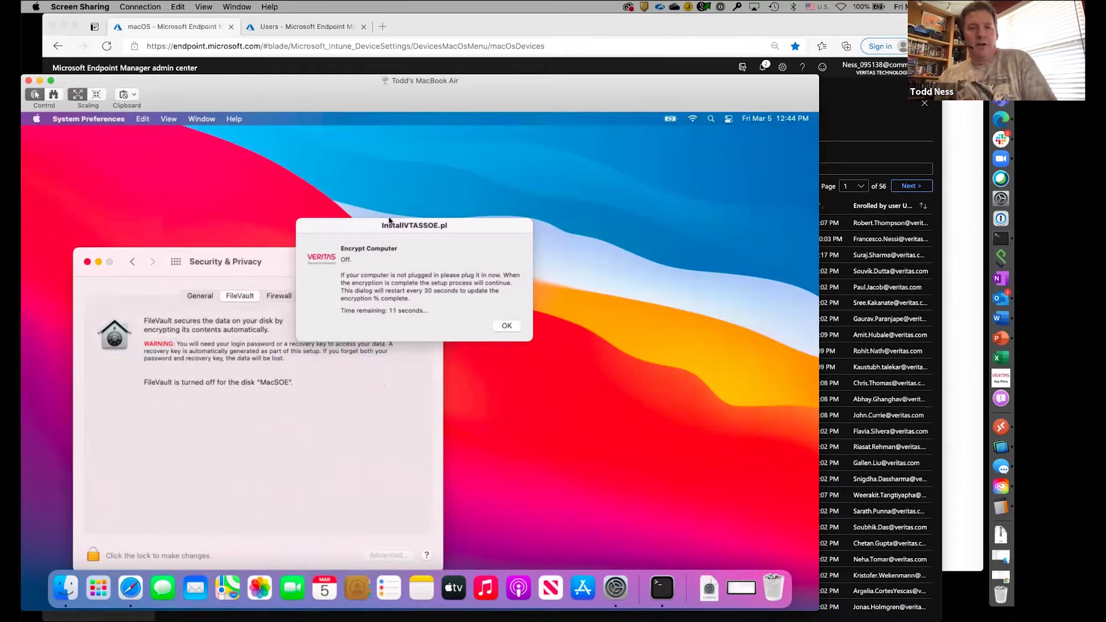
pyautogui.moveTo(389, 221); pyautogui.dragTo(564, 144)
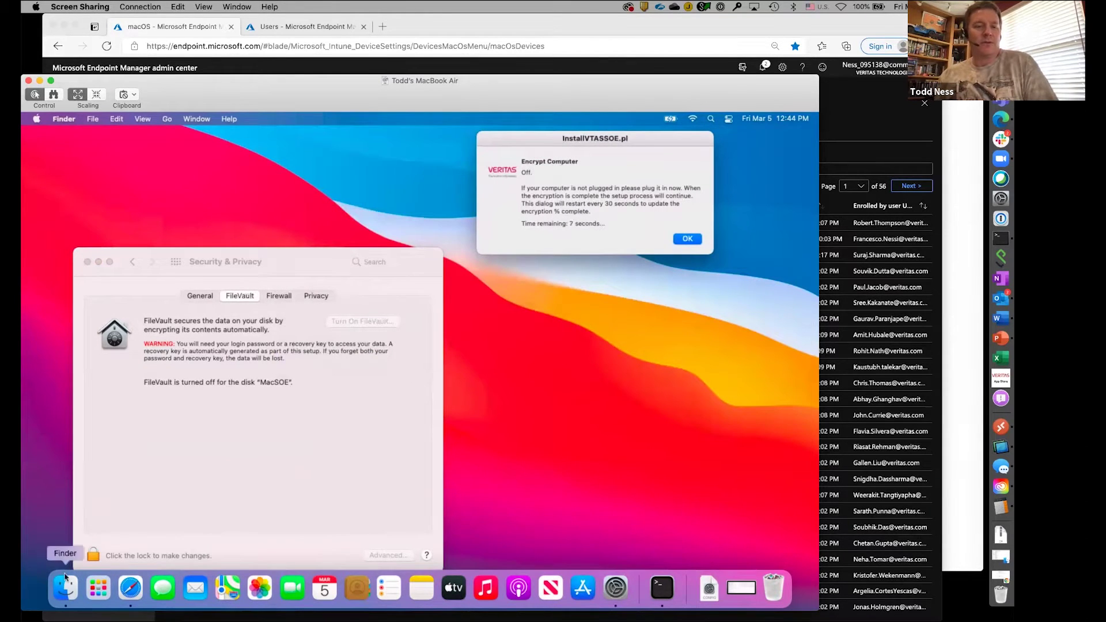
pyautogui.click(93, 555)
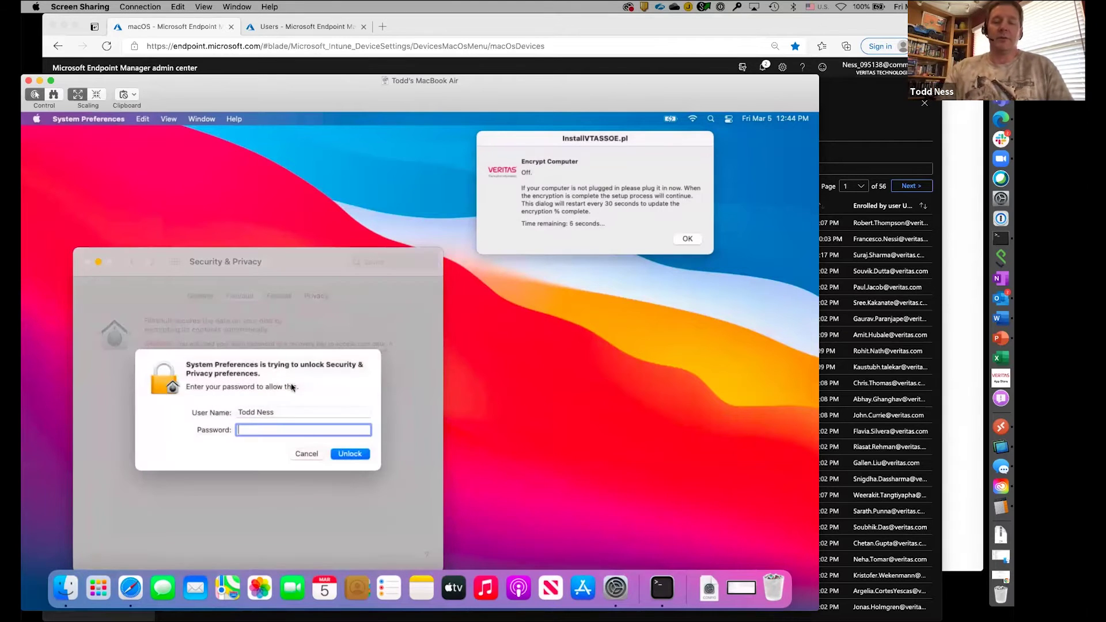
pyautogui.write('••')
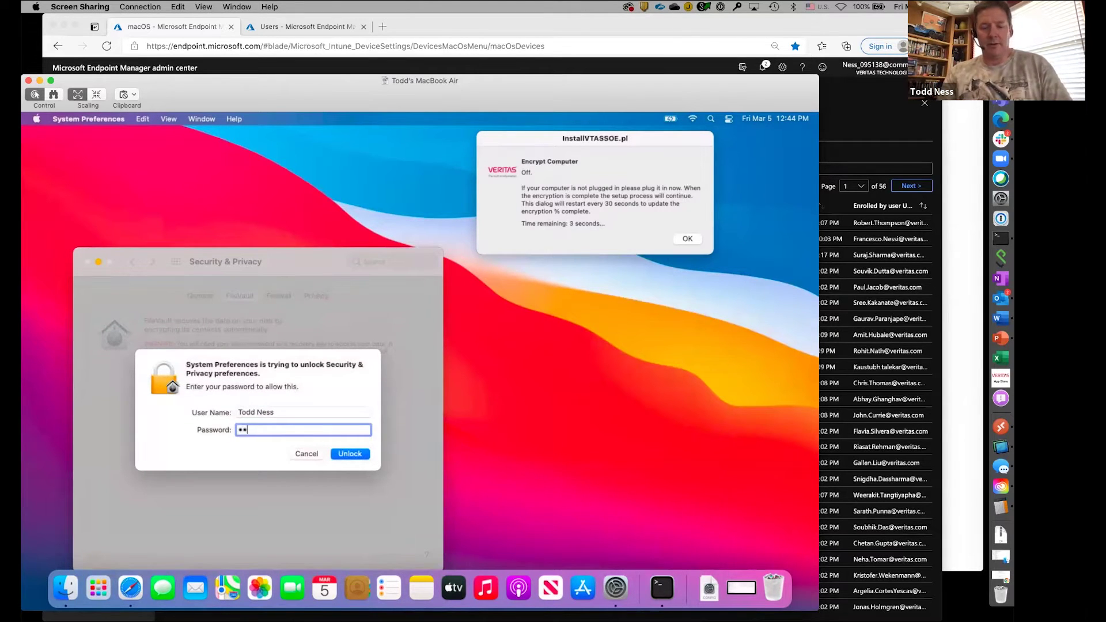
pyautogui.write('•••')
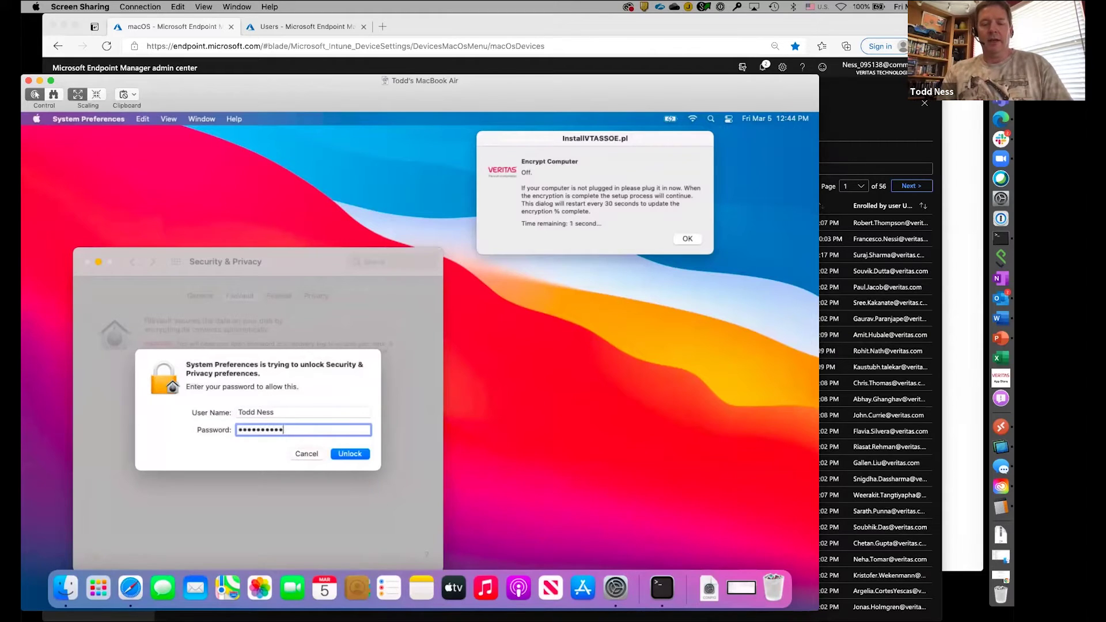
pyautogui.write('•')
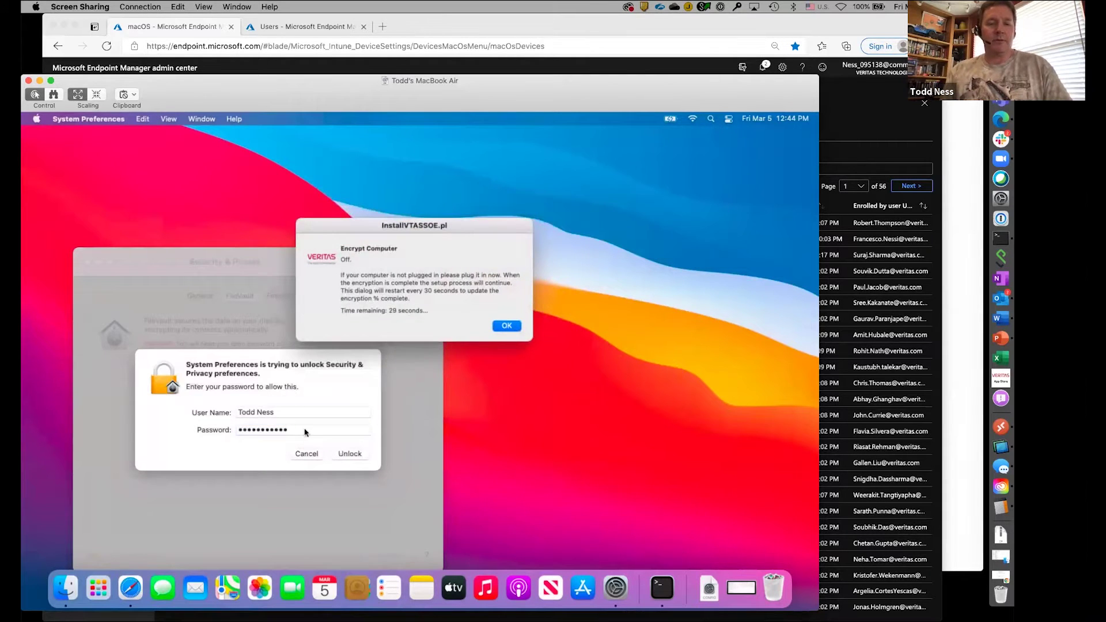
pyautogui.click(305, 432)
pyautogui.write('•••')
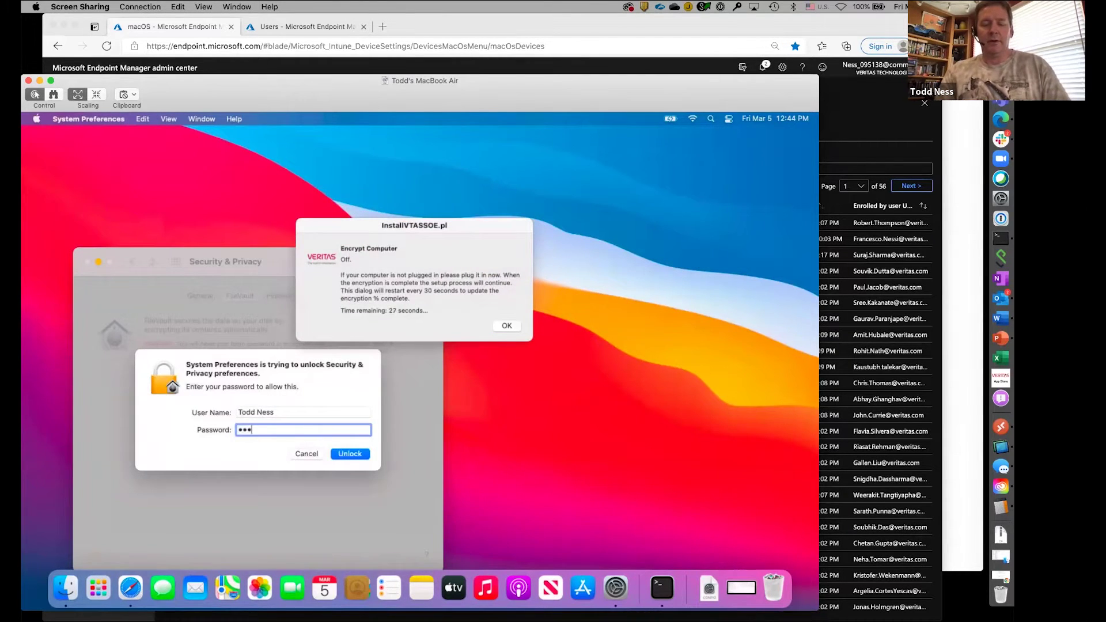
pyautogui.write('•••')
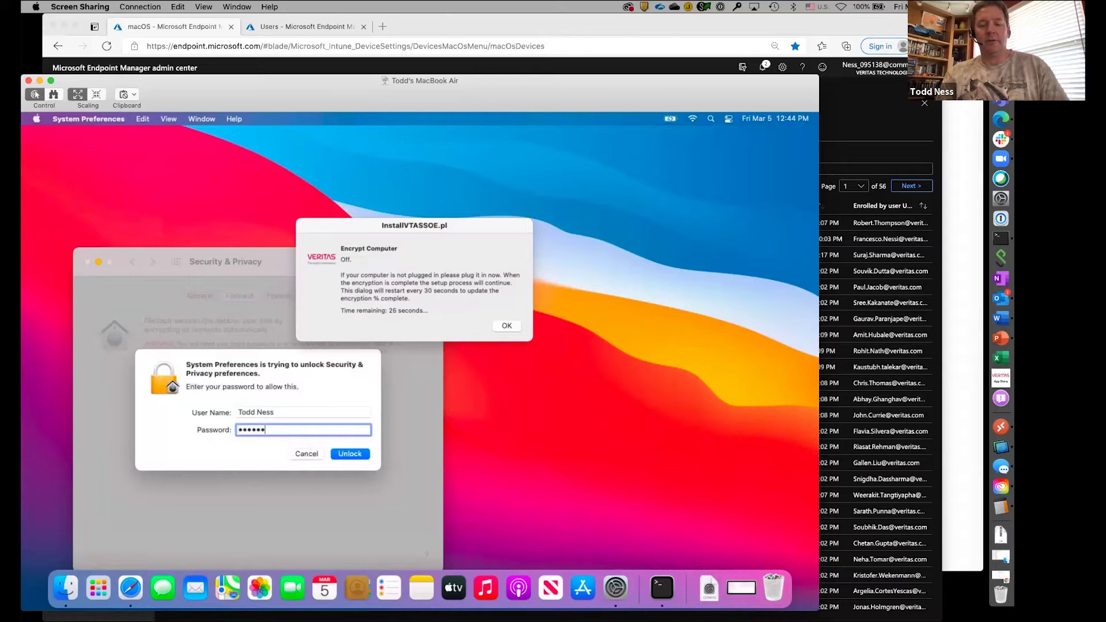
pyautogui.write('••••••••')
pyautogui.press('Return')
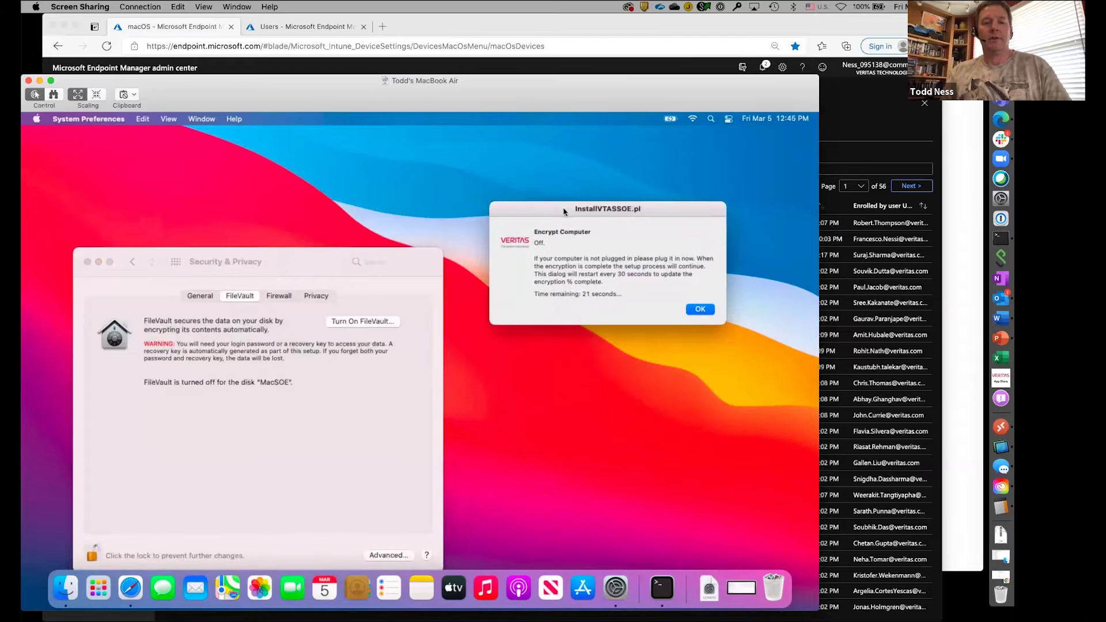
# - Turn on FileVault using a local recovery key instead of iCloud, then return to the Endpoint Manager macOS devices list
pyautogui.click(364, 322)
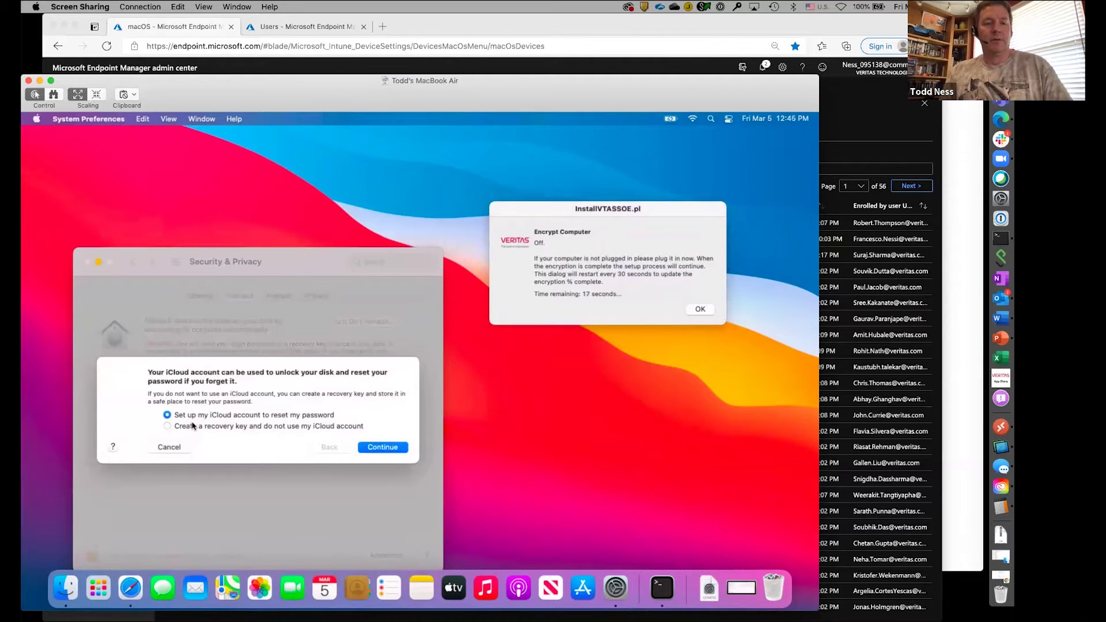
pyautogui.click(193, 426)
pyautogui.click(383, 448)
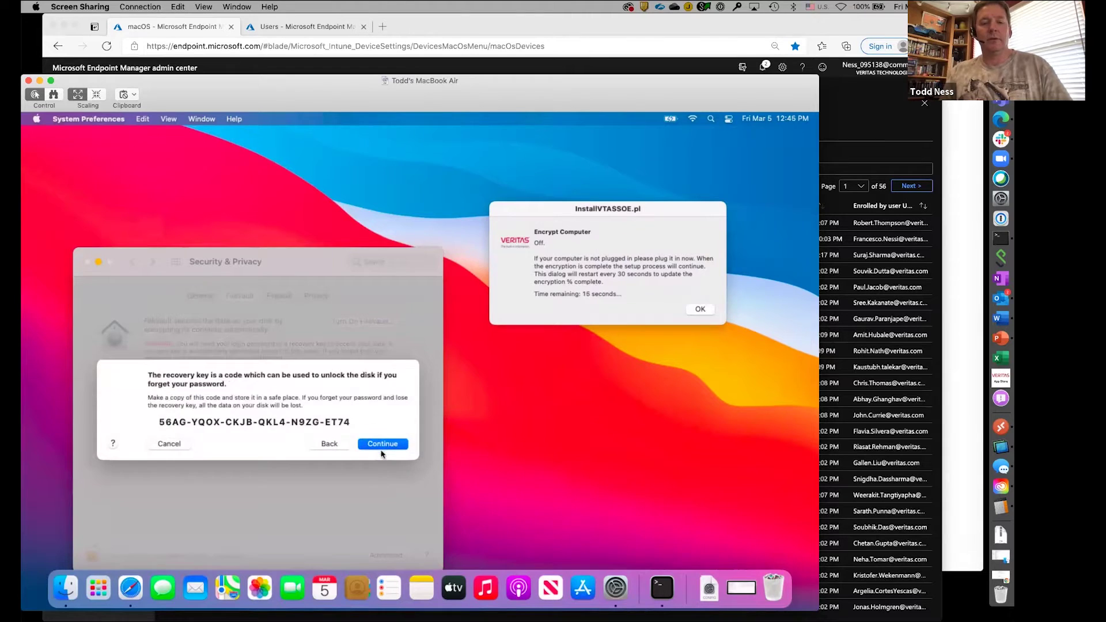
pyautogui.click(384, 449)
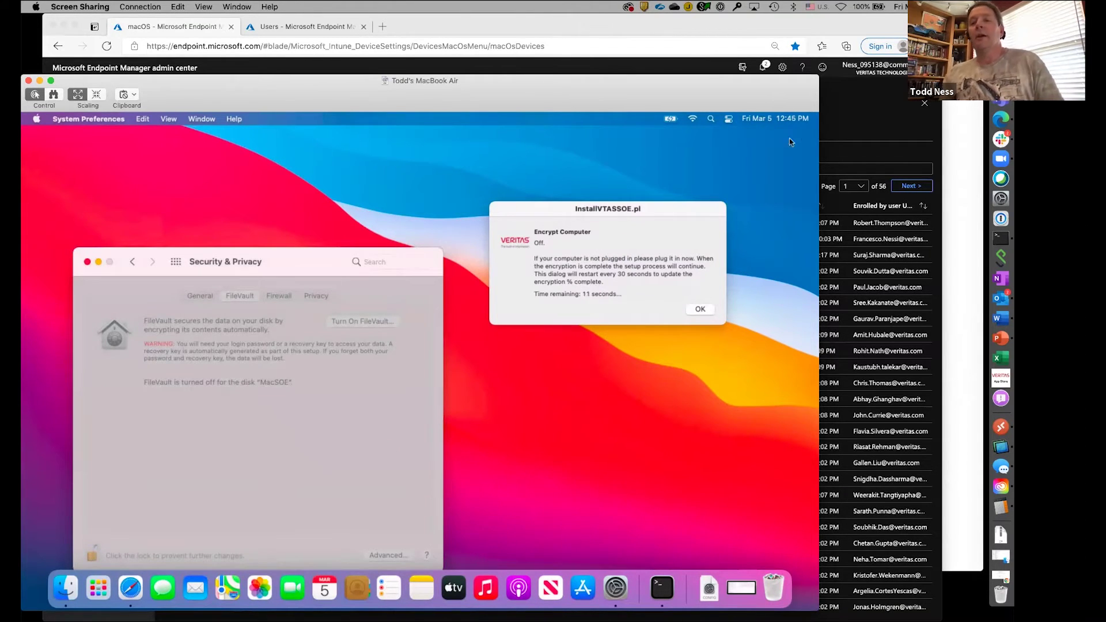
pyautogui.click(1001, 119)
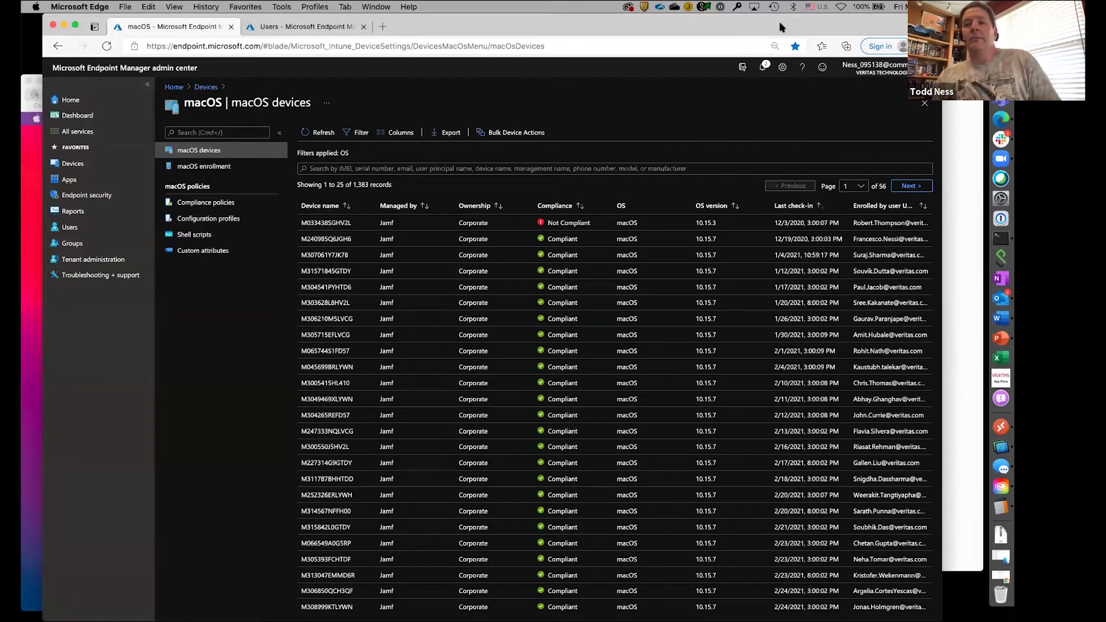
# - Bring Chrome forward, open an empty new tab, and return to the 'Let's Get Conditional' article
pyautogui.press('super+Tab')
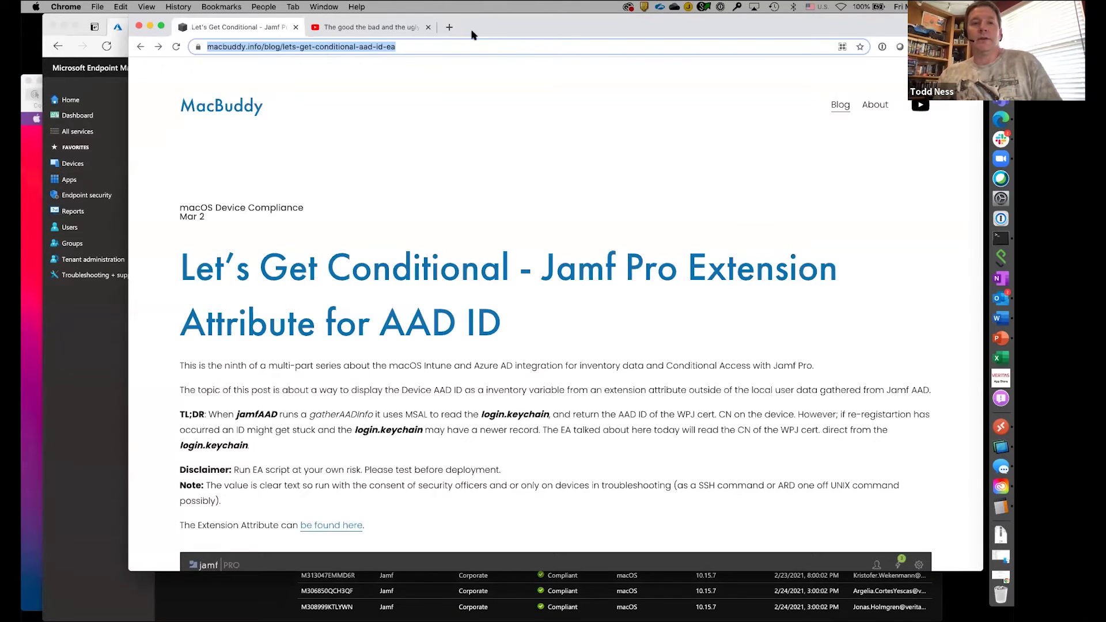
pyautogui.press('super+t')
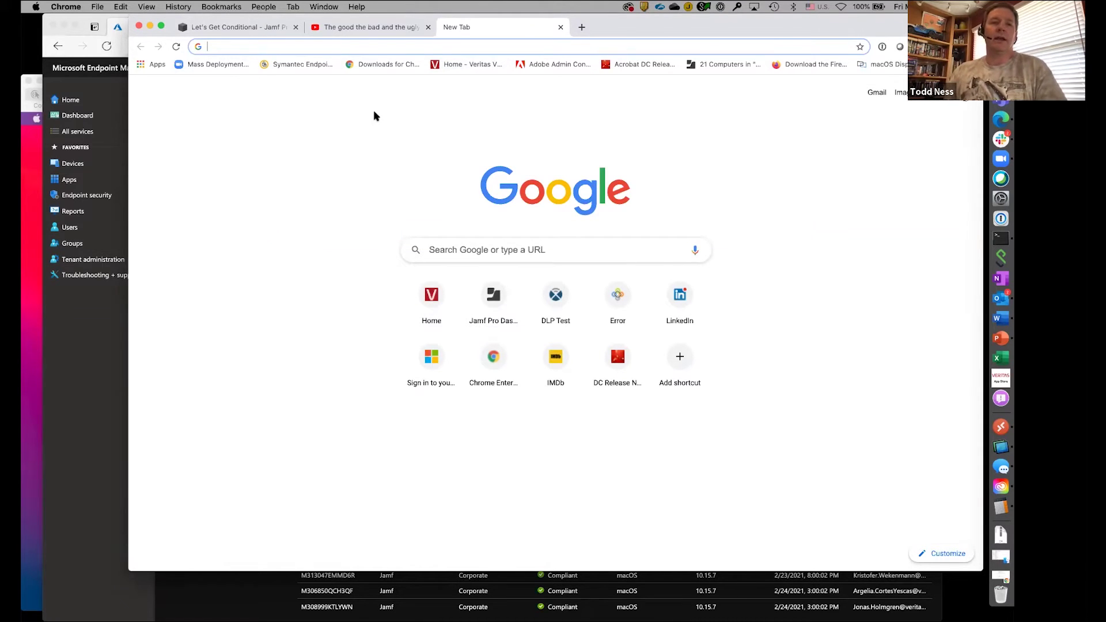
pyautogui.click(239, 28)
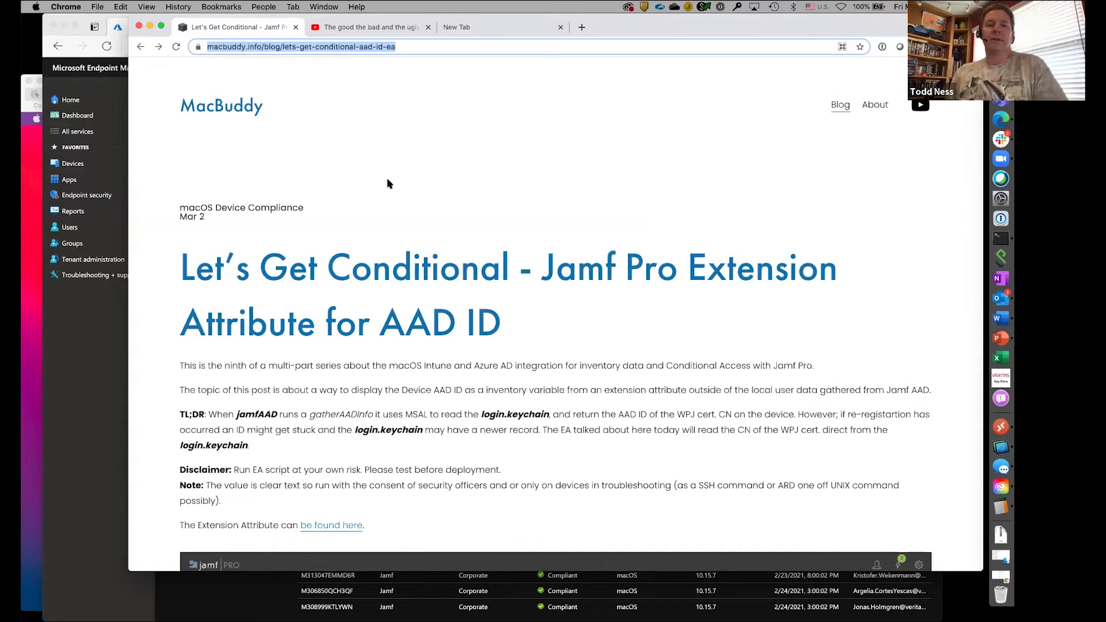
# - Go back to the MacBuddy post list and scroll through the macOS Device Compliance posts
pyautogui.click(141, 46)
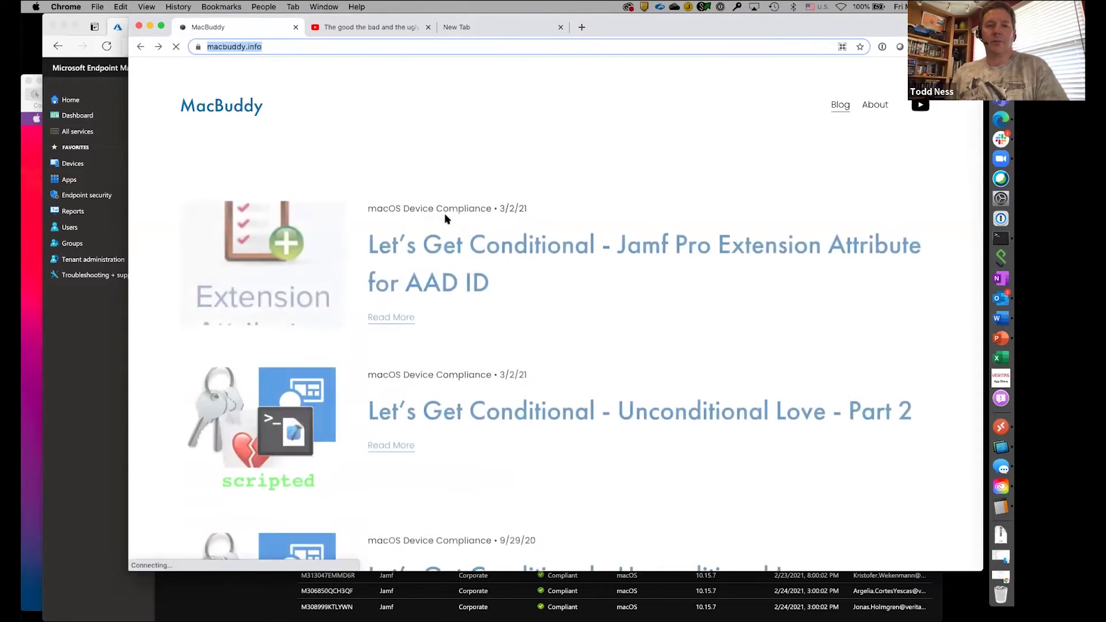
pyautogui.scroll(-4, 447, 218)
pyautogui.scroll(-10, 447, 219)
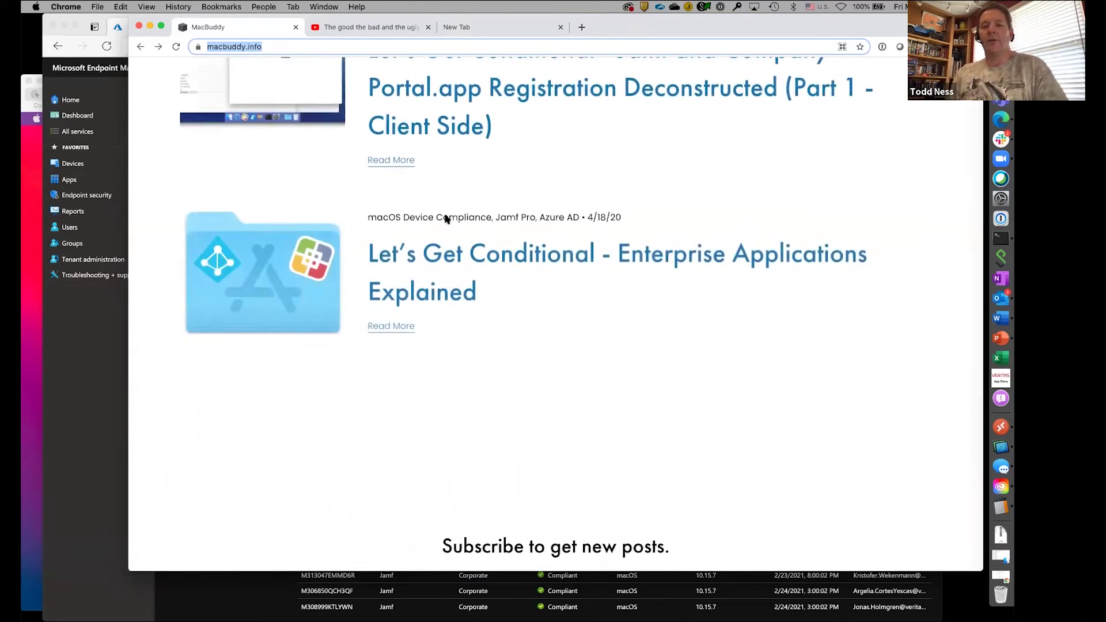
pyautogui.scroll(-5, 447, 217)
pyautogui.scroll(10, 447, 218)
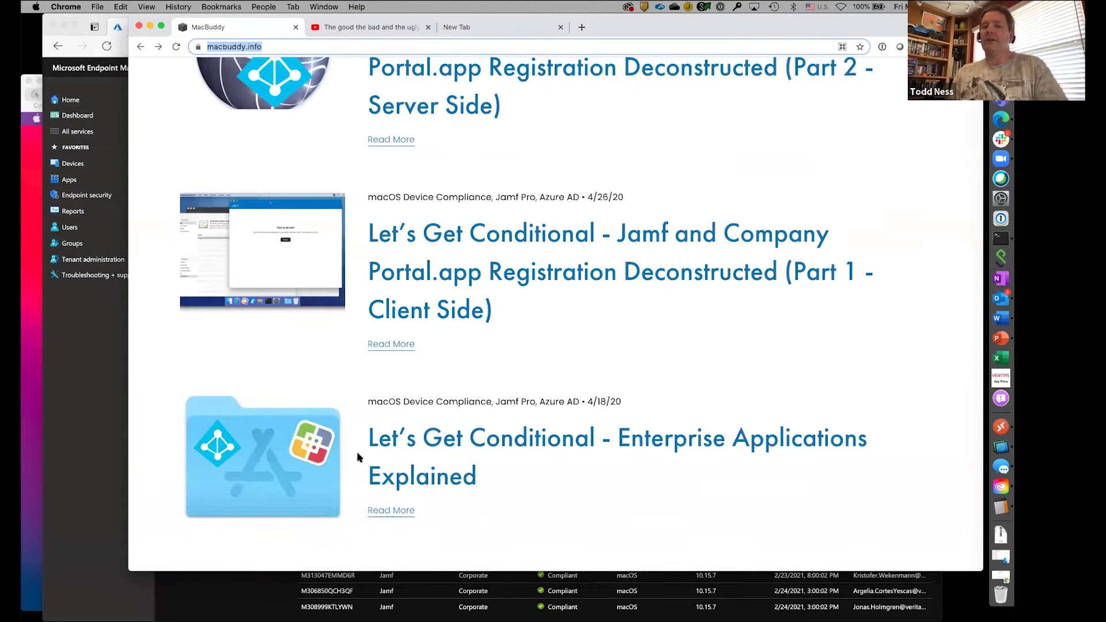
pyautogui.scroll(2, 358, 457)
pyautogui.scroll(5, 357, 456)
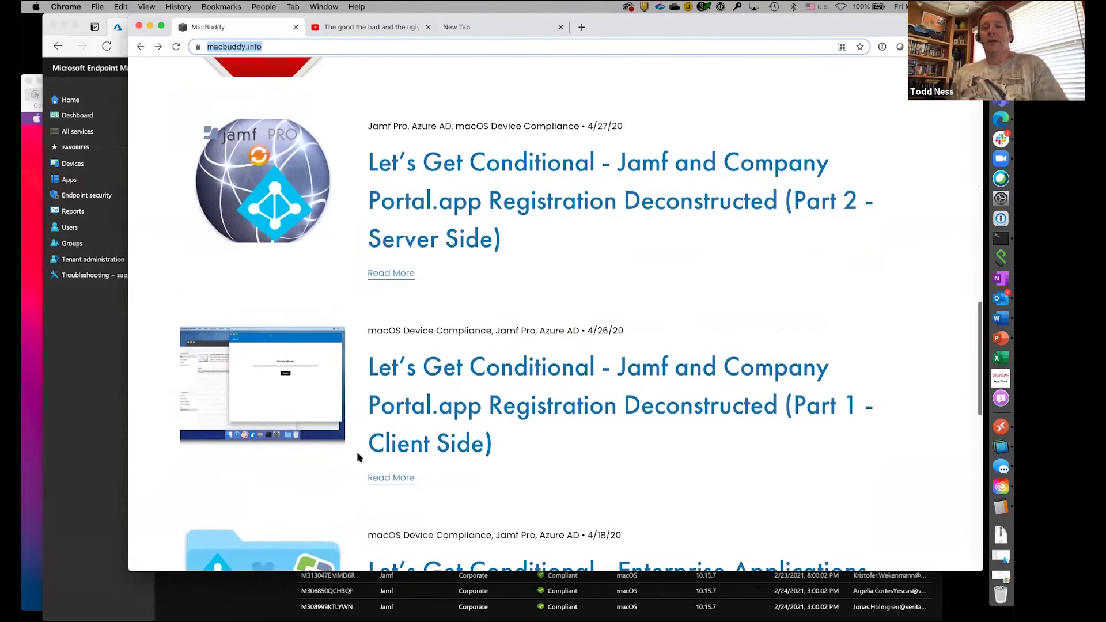
pyautogui.scroll(6, 357, 455)
pyautogui.scroll(5, 497, 465)
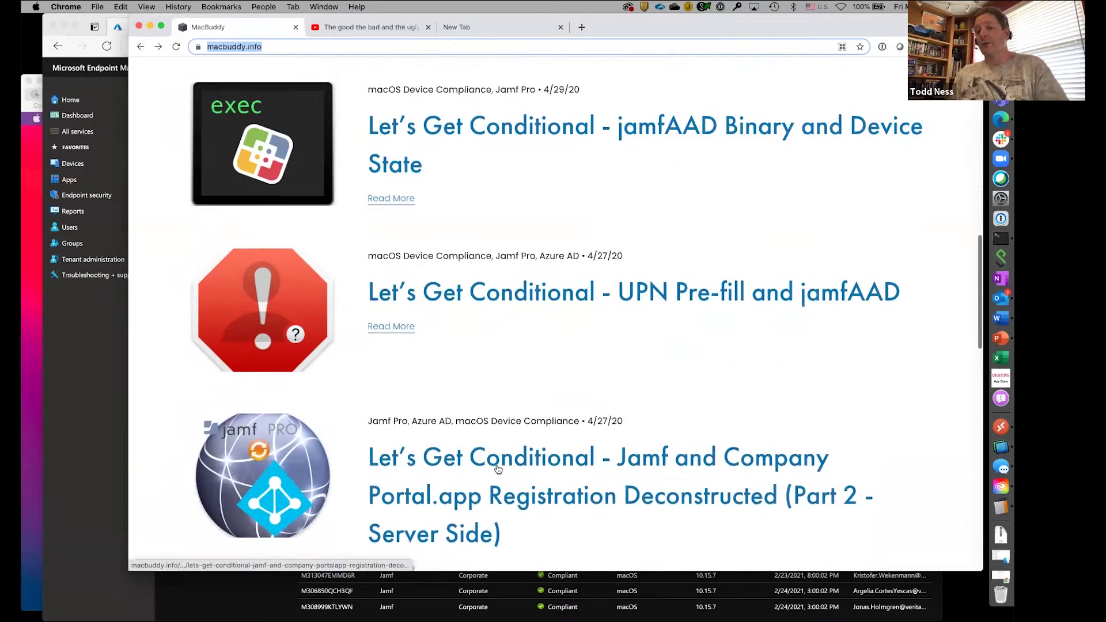
pyautogui.scroll(5, 498, 468)
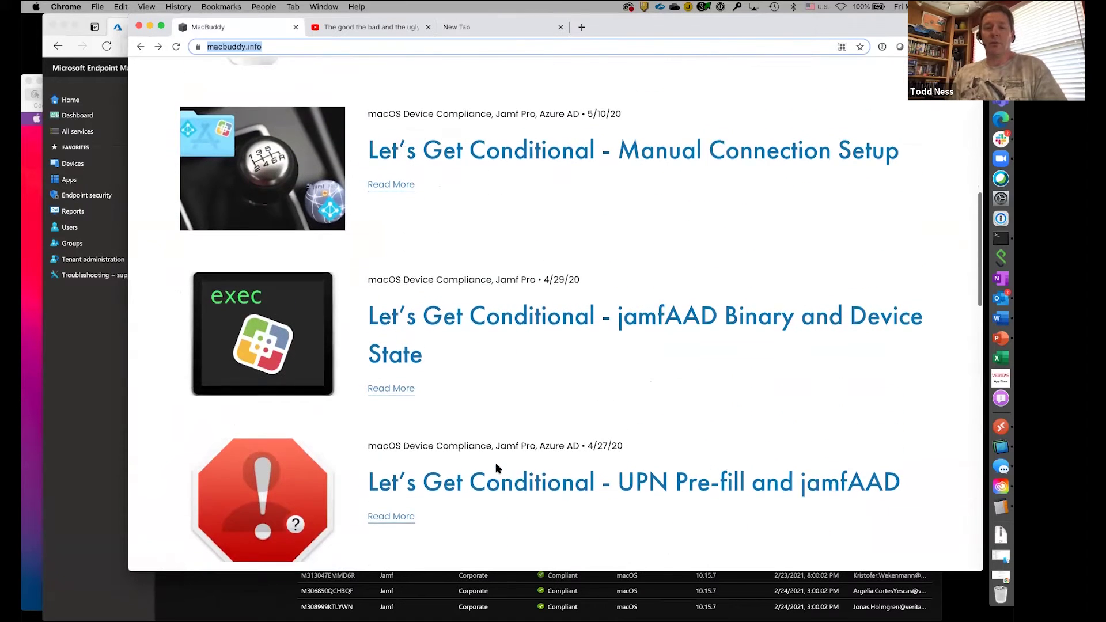
pyautogui.scroll(1, 498, 469)
pyautogui.scroll(3, 498, 469)
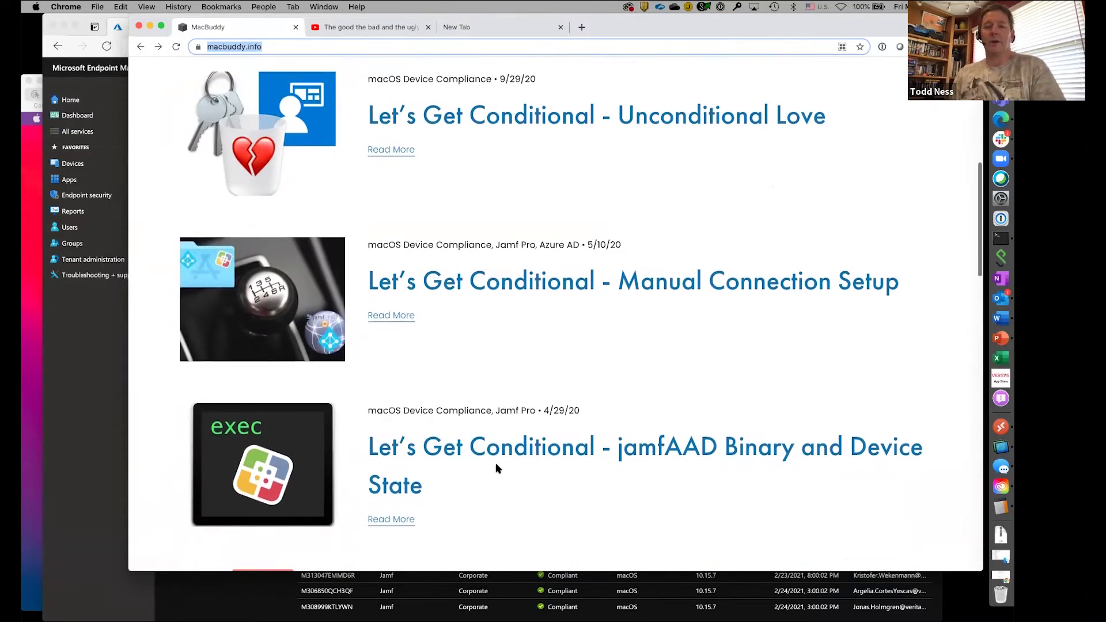
pyautogui.scroll(6, 498, 468)
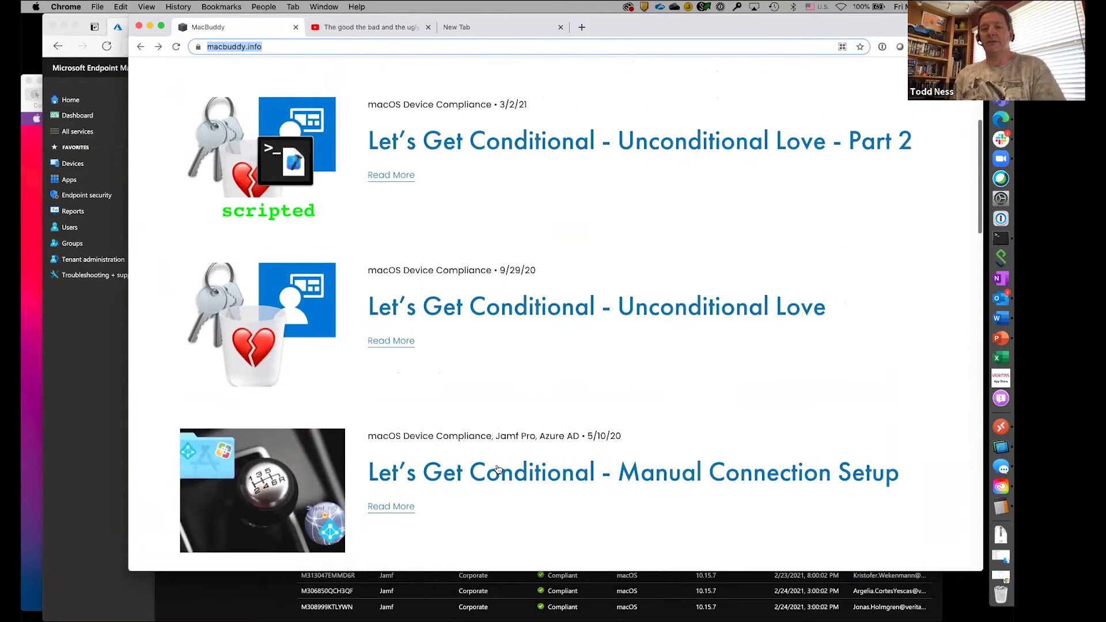
pyautogui.scroll(8, 496, 466)
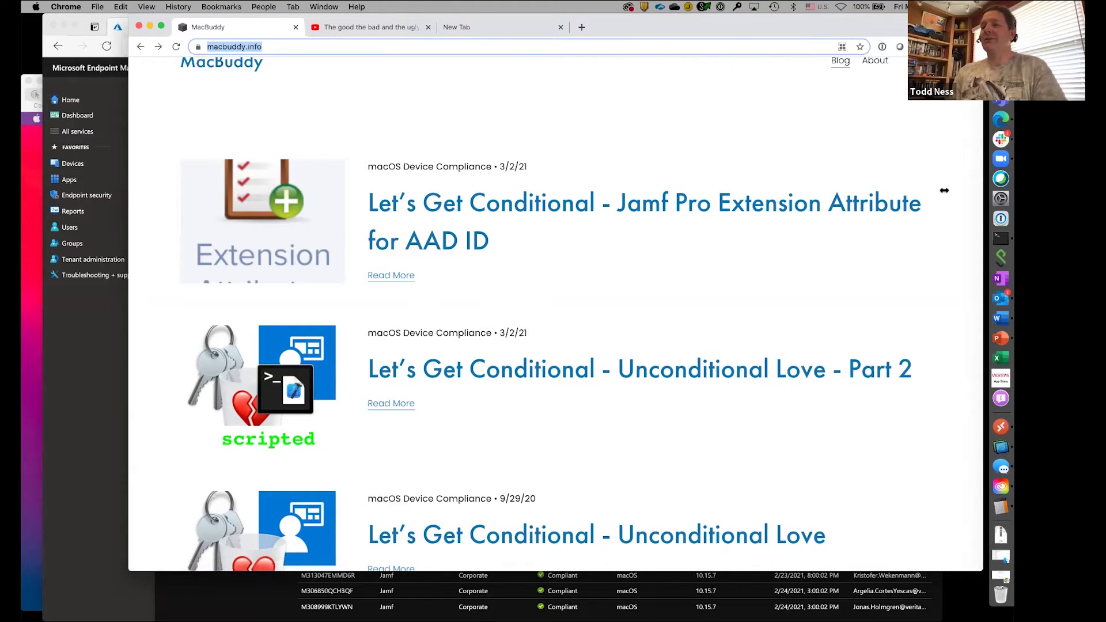
# - Glance at Slack and the Endpoint Manager device list, then return to the MacBuddy blog
pyautogui.click(1000, 141)
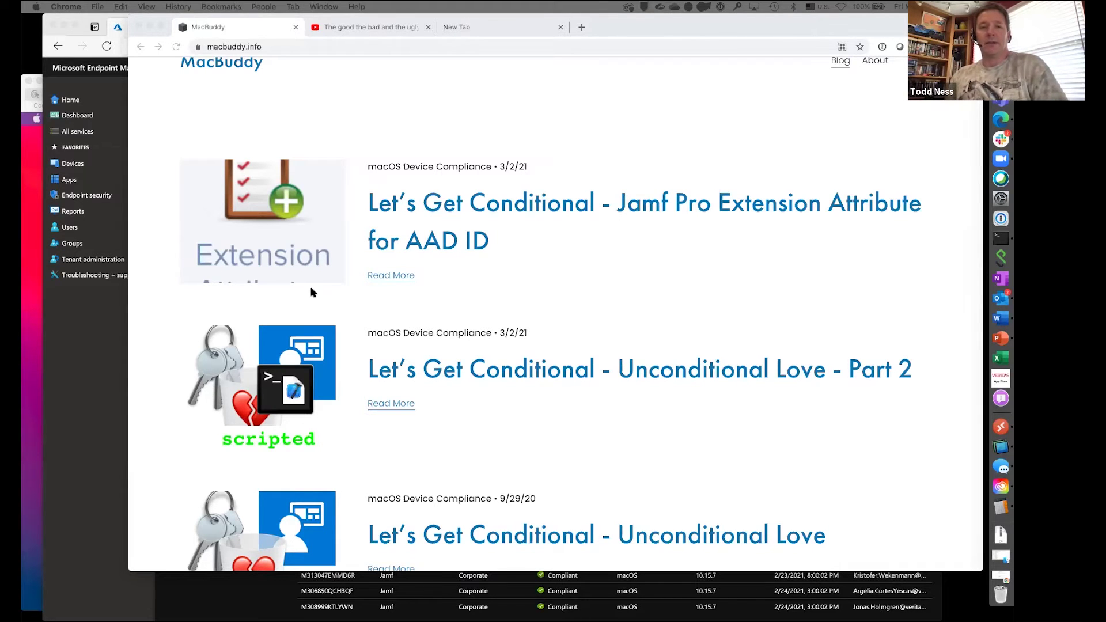
pyautogui.scroll(-10, 406, 311)
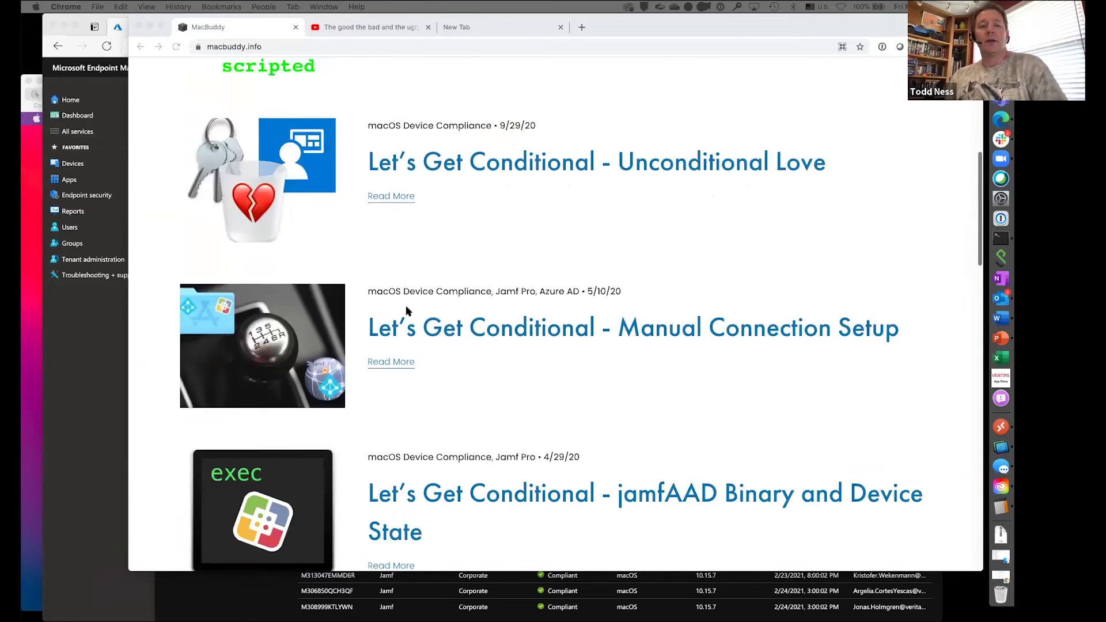
pyautogui.scroll(11, 406, 311)
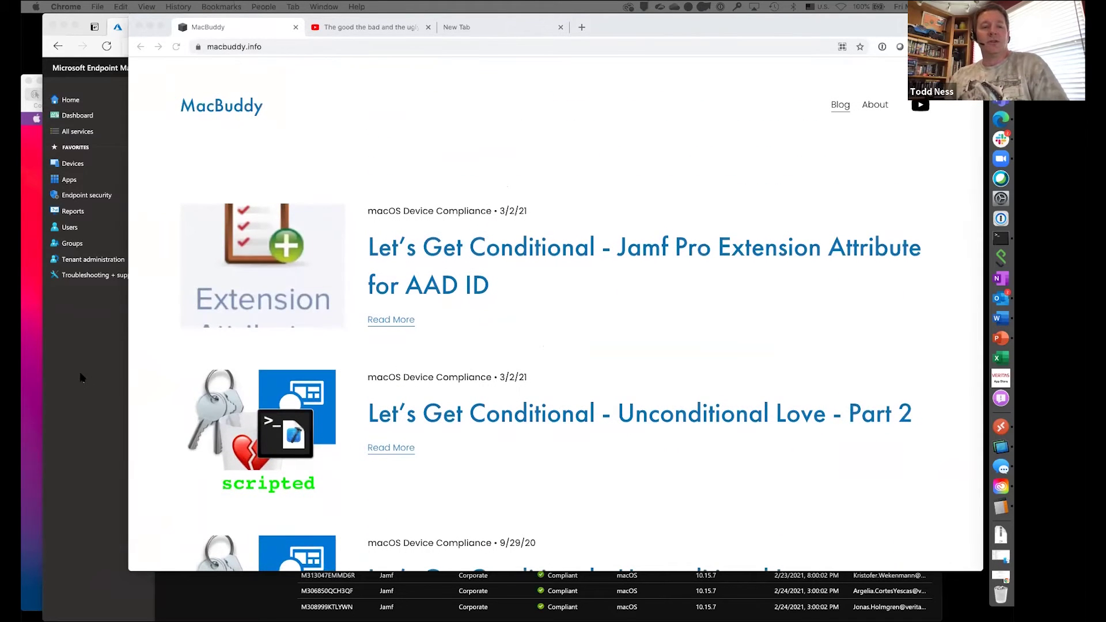
pyautogui.click(89, 347)
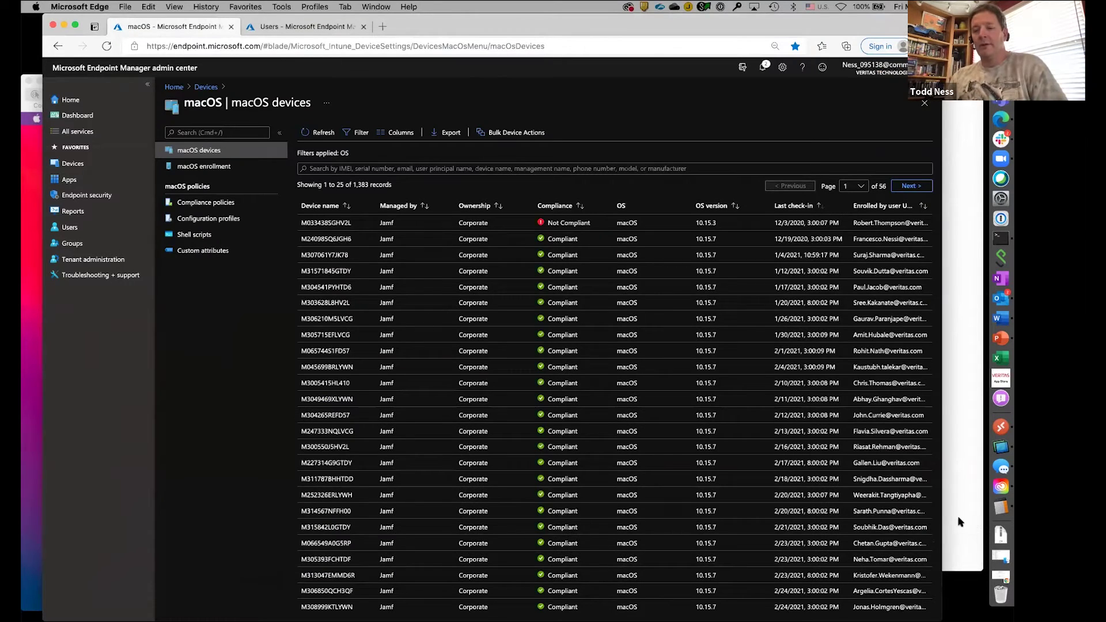
pyautogui.click(980, 533)
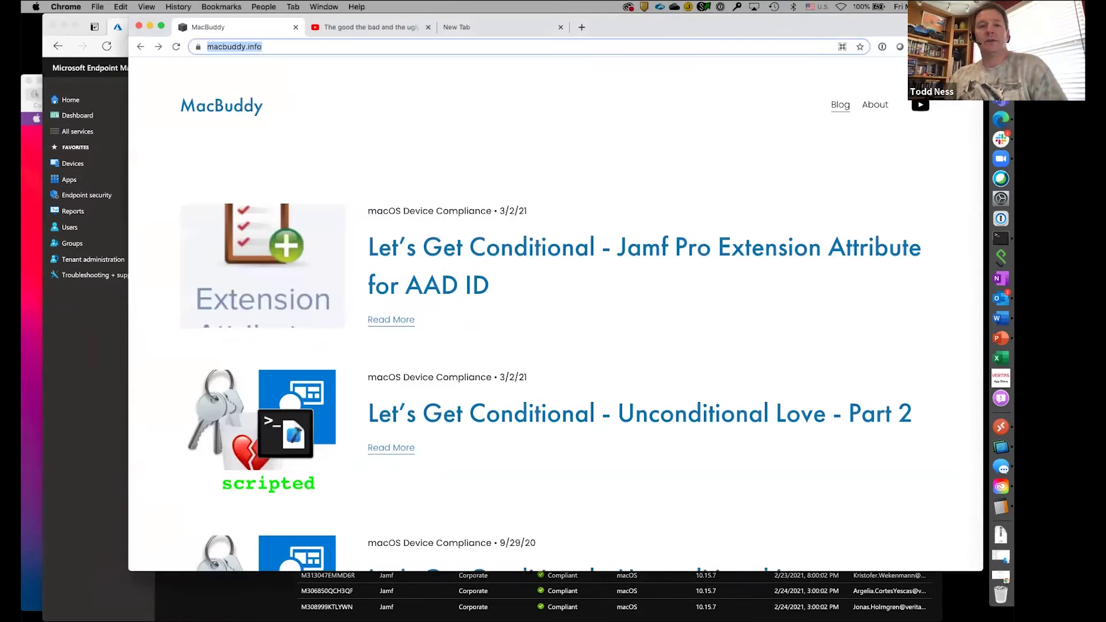
# - Play the JNUC 2020 Jamf–Intune–Azure talk from 10:24 and pause it at 12:11
pyautogui.click(367, 27)
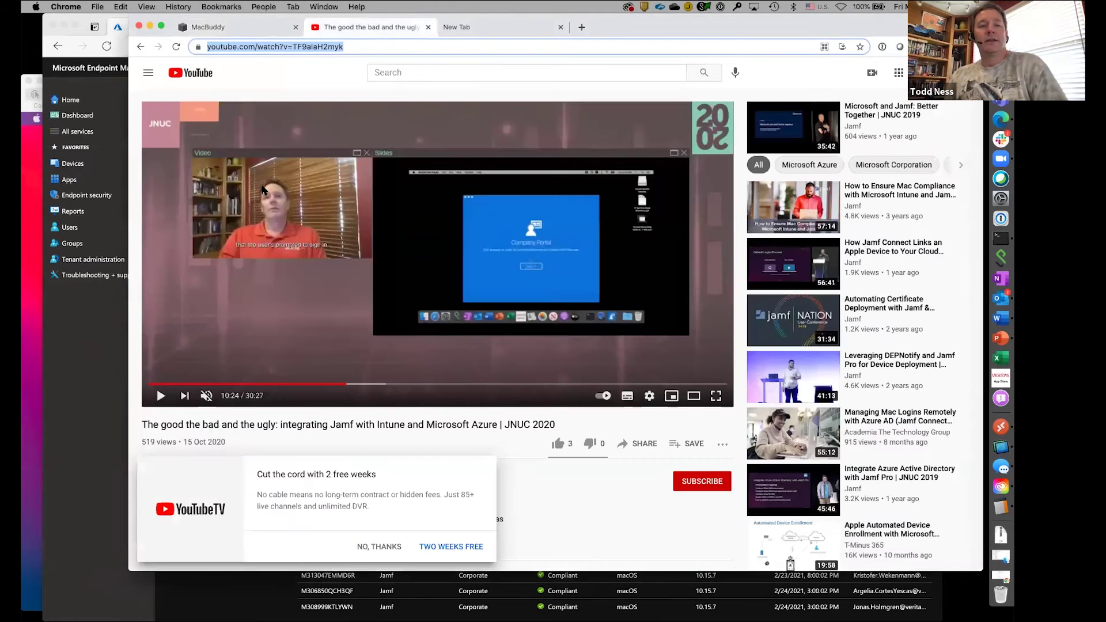
pyautogui.click(160, 395)
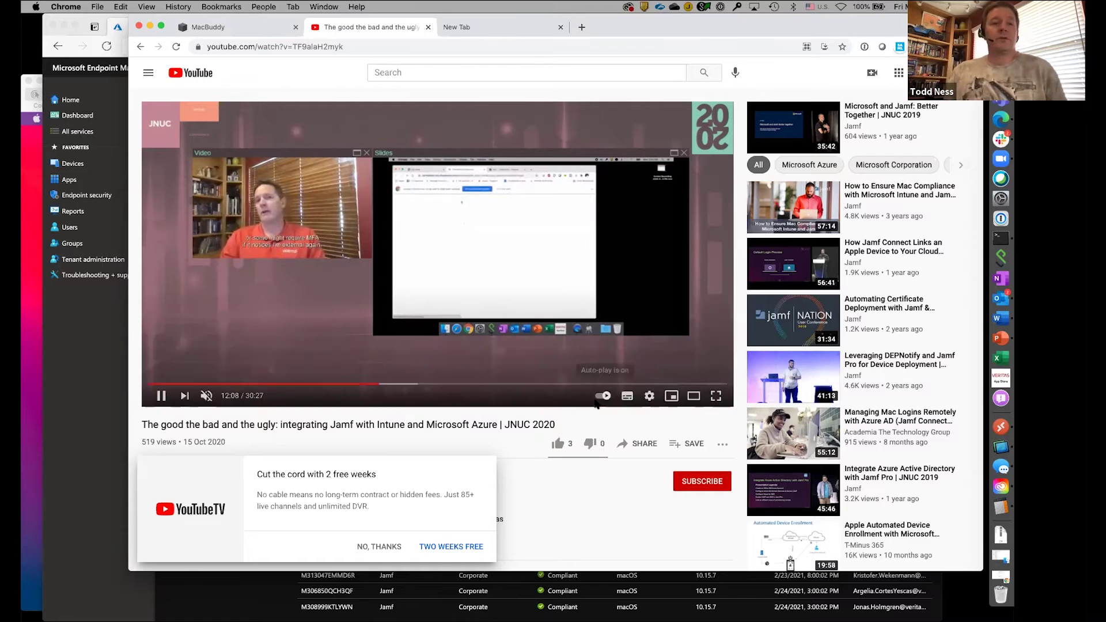
pyautogui.click(160, 395)
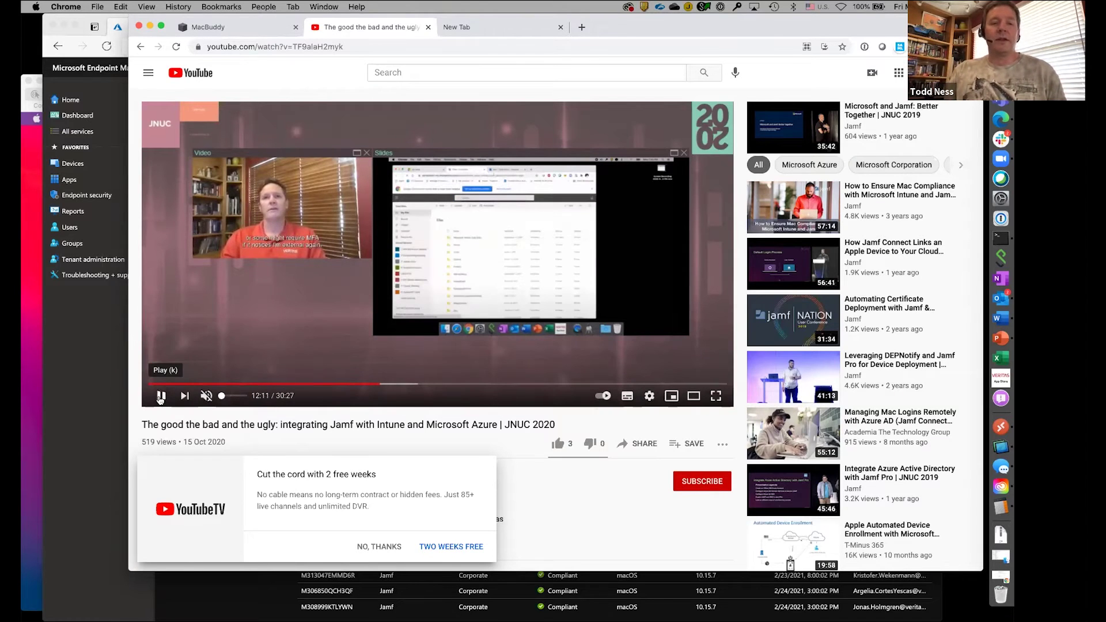
# - Minimize YouTube and open Devices > macOS in Endpoint Manager to list the 1,383 Macs
pyautogui.click(149, 26)
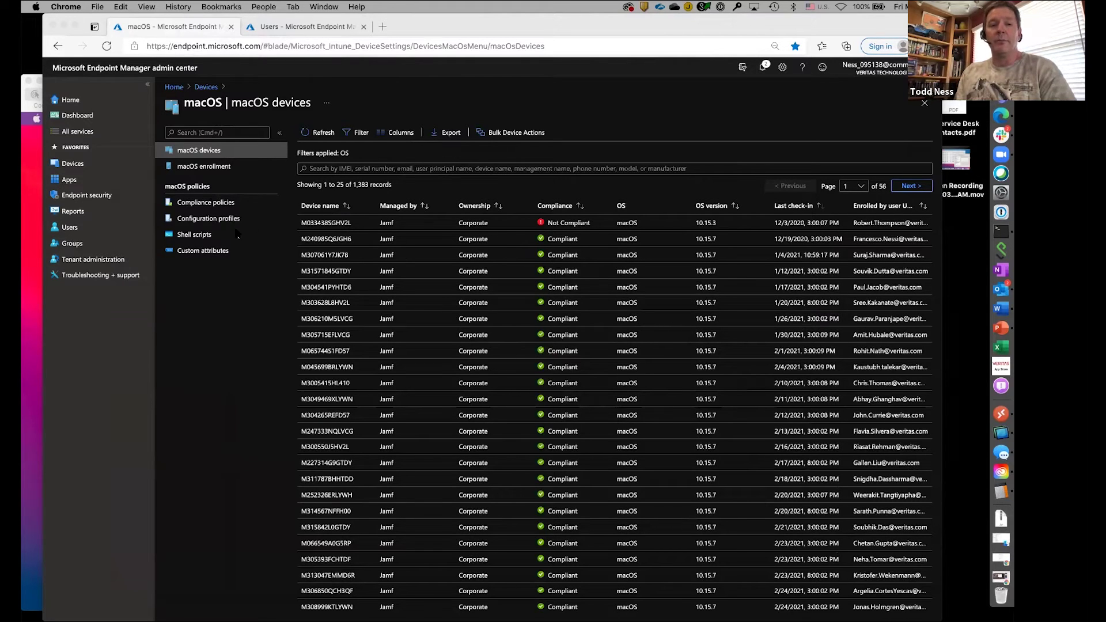
pyautogui.click(73, 163)
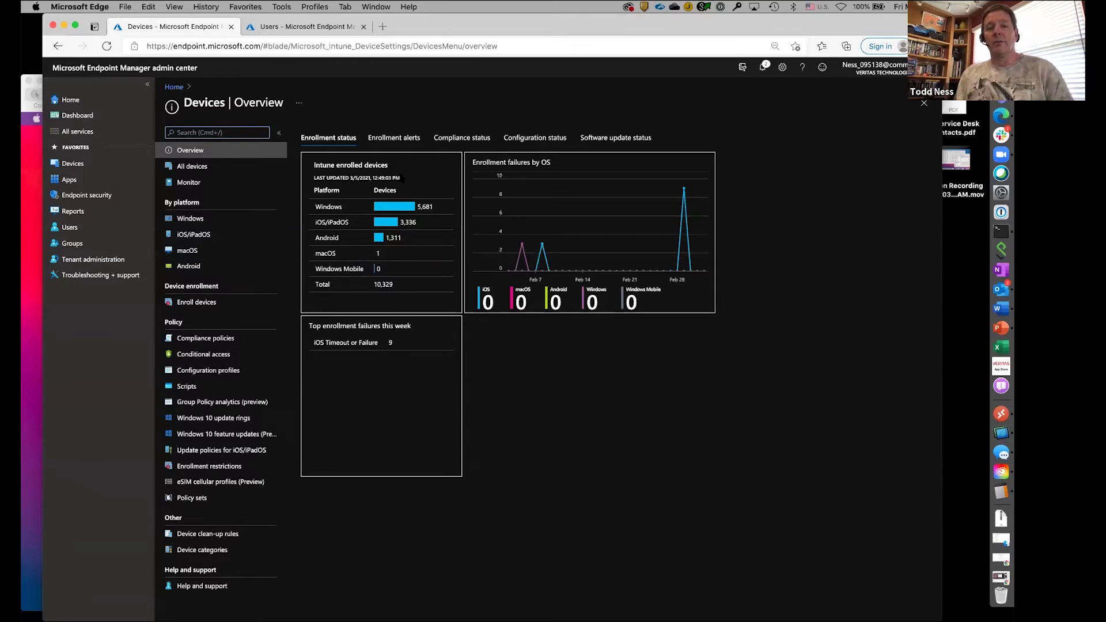
pyautogui.click(190, 251)
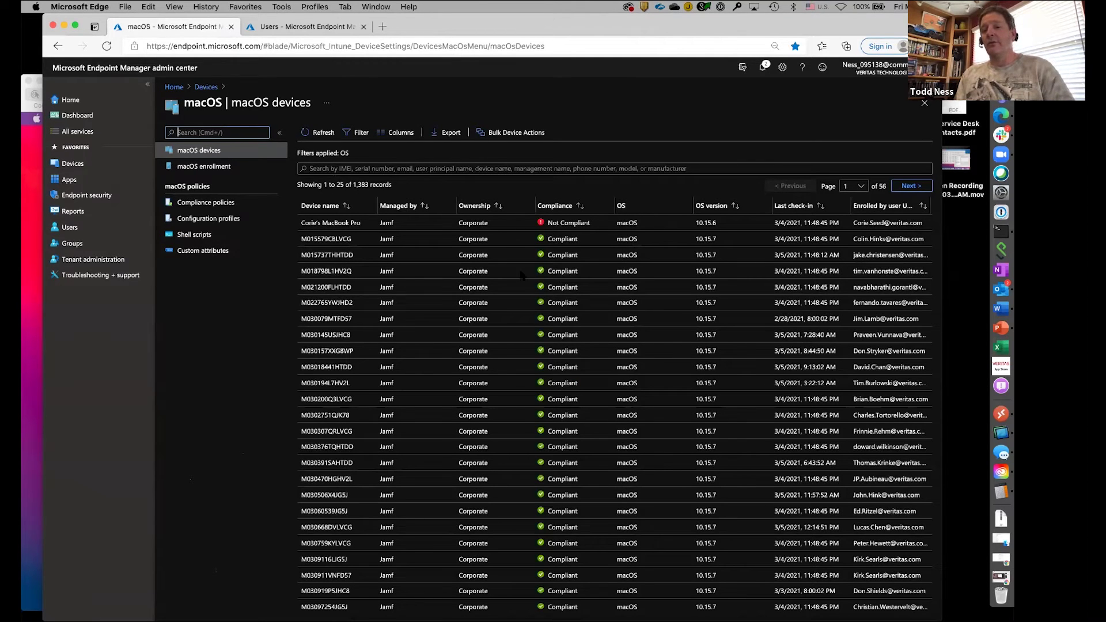
pyautogui.click(714, 227)
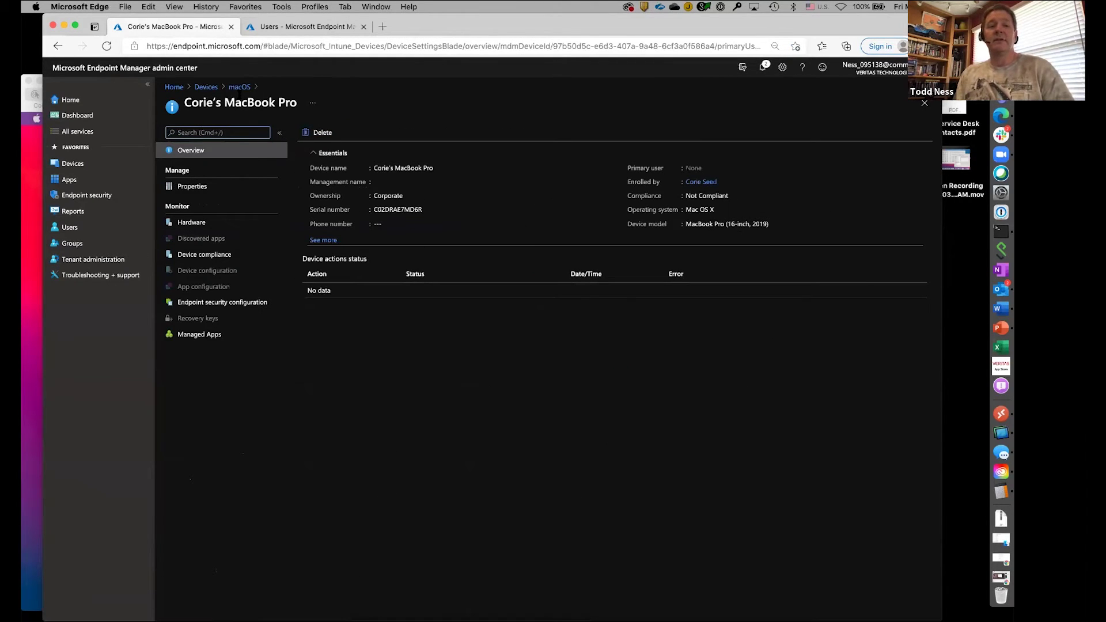
pyautogui.click(240, 87)
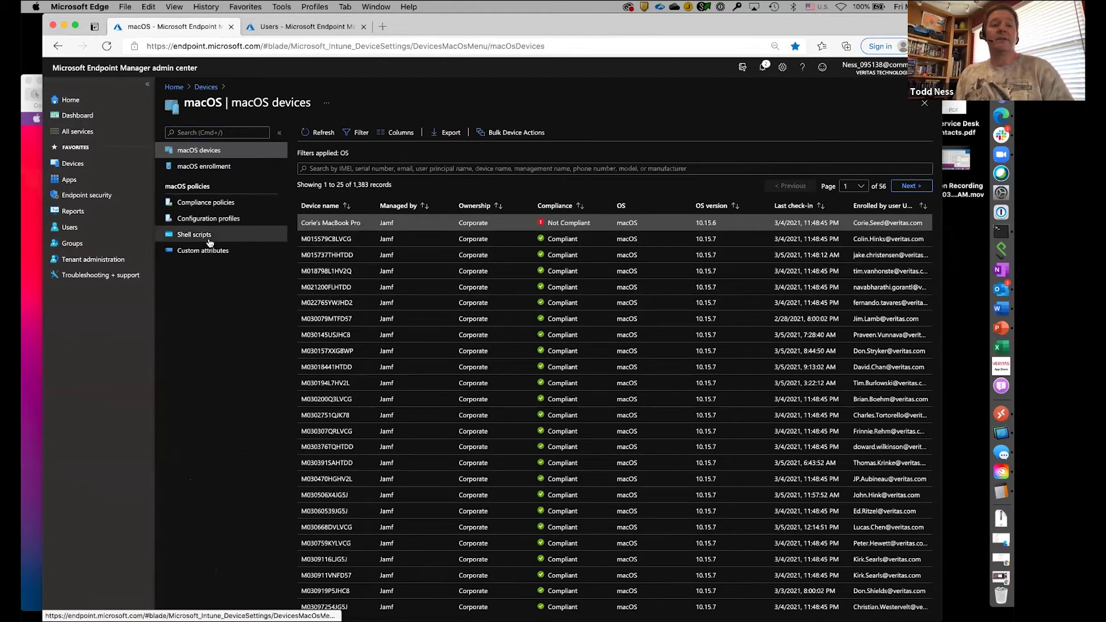
# - Show the MacOS Compliance policy's properties: macOS 10.15.7–10.15.8, encryption required, assigned to All Users
pyautogui.click(200, 205)
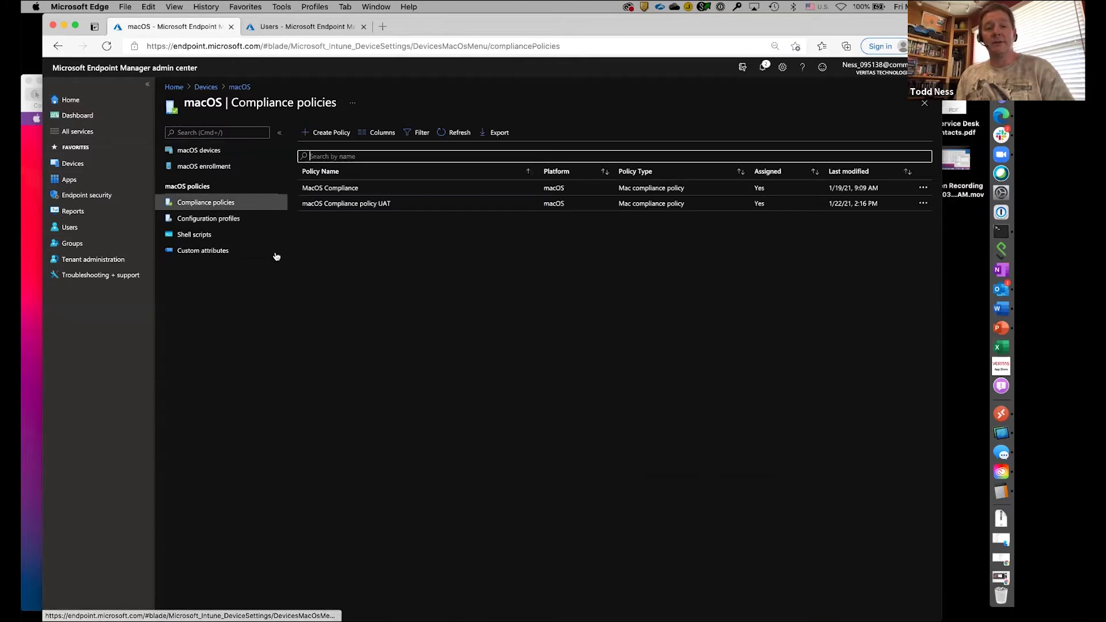
pyautogui.click(332, 189)
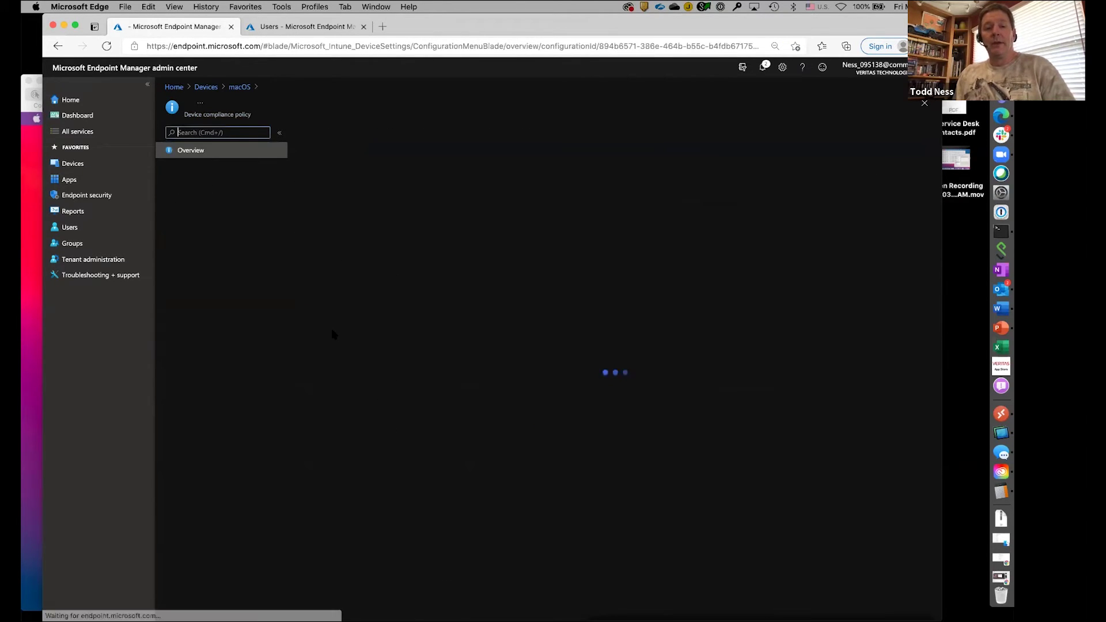
pyautogui.click(193, 188)
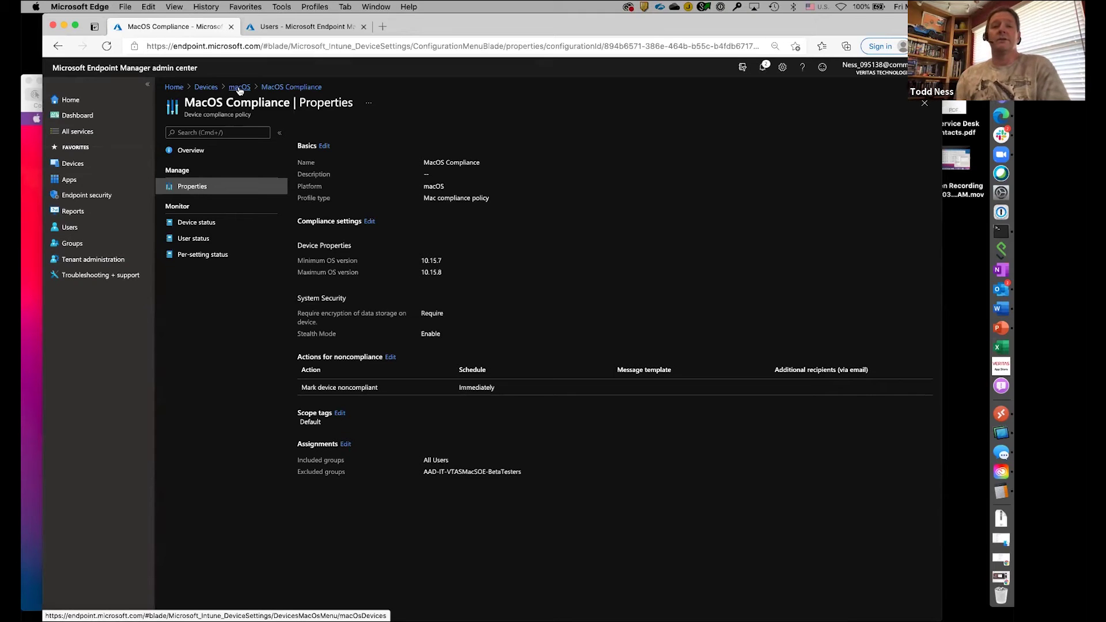
# - Confirm encryption finished in the remote Mac's System Preferences, then minimize Screen Sharing
pyautogui.click(64, 26)
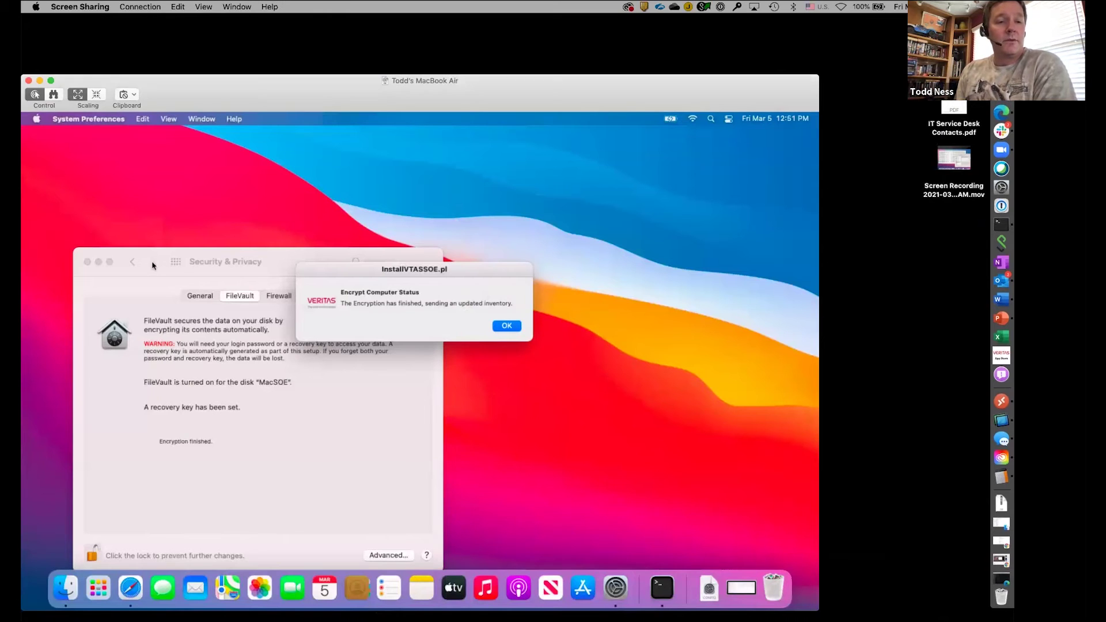
pyautogui.click(177, 261)
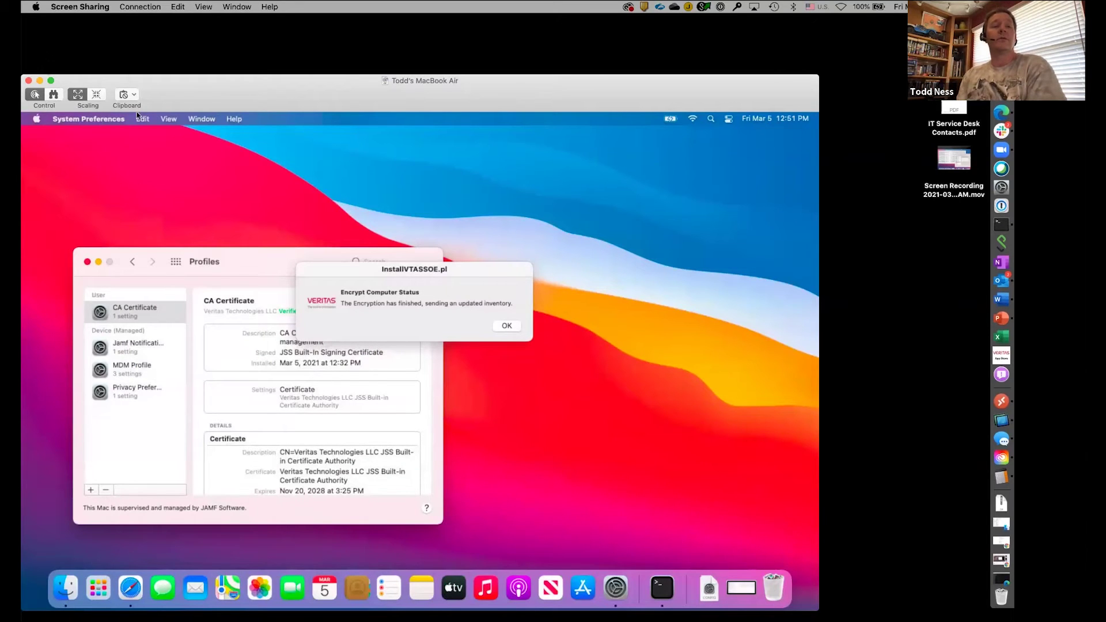
pyautogui.click(39, 81)
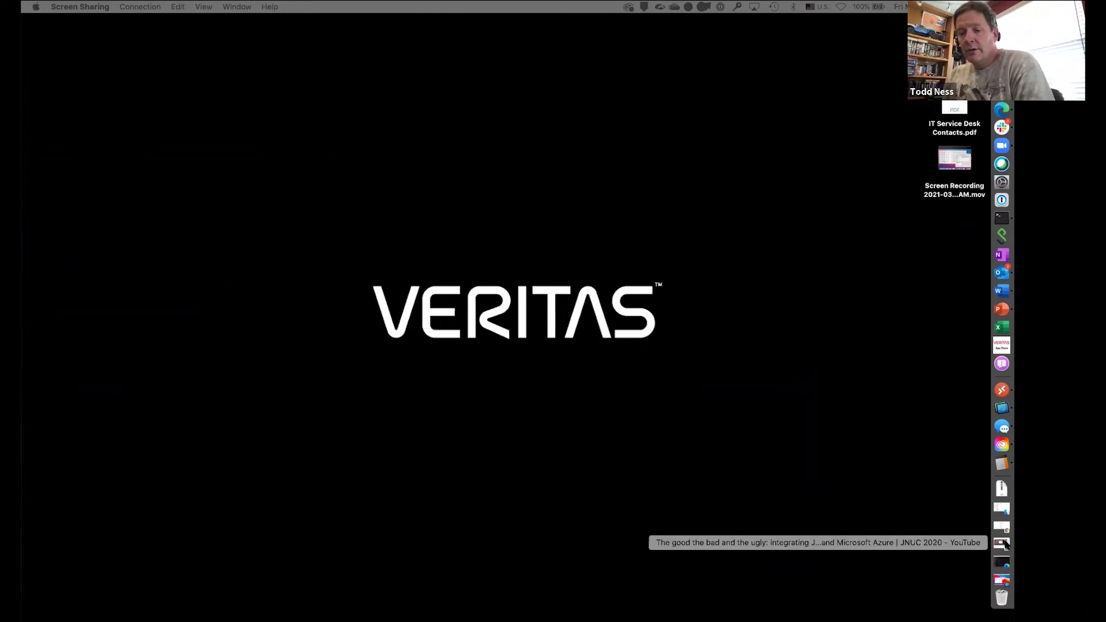
# - Restore Chrome and load myapps.microsoft.com in the empty new tab
pyautogui.click(1002, 544)
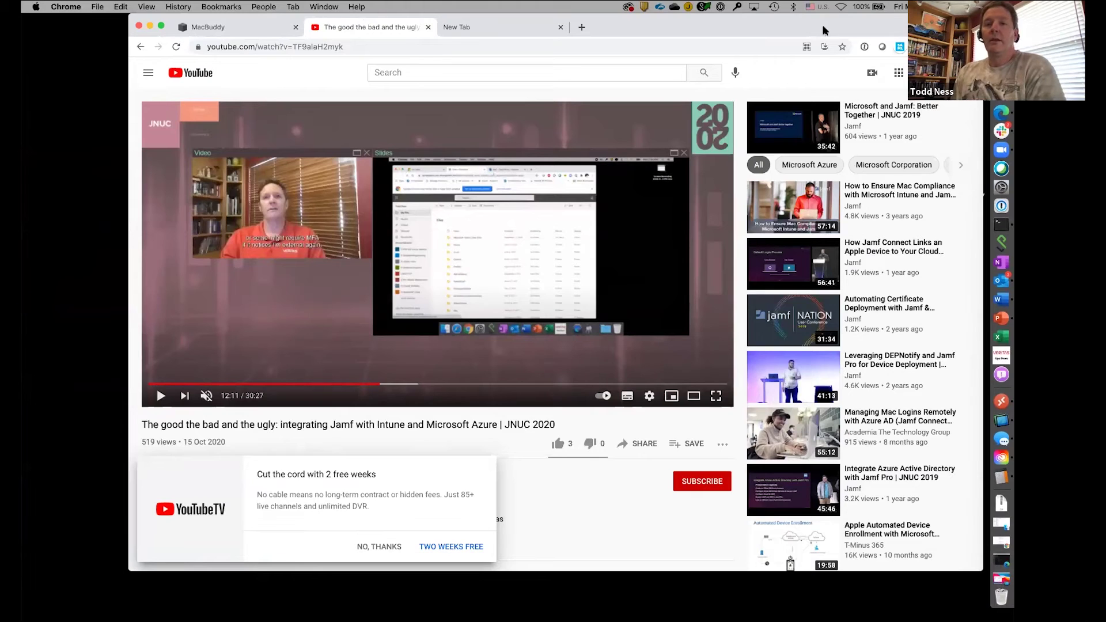
pyautogui.moveTo(791, 27); pyautogui.dragTo(683, 75)
pyautogui.click(368, 75)
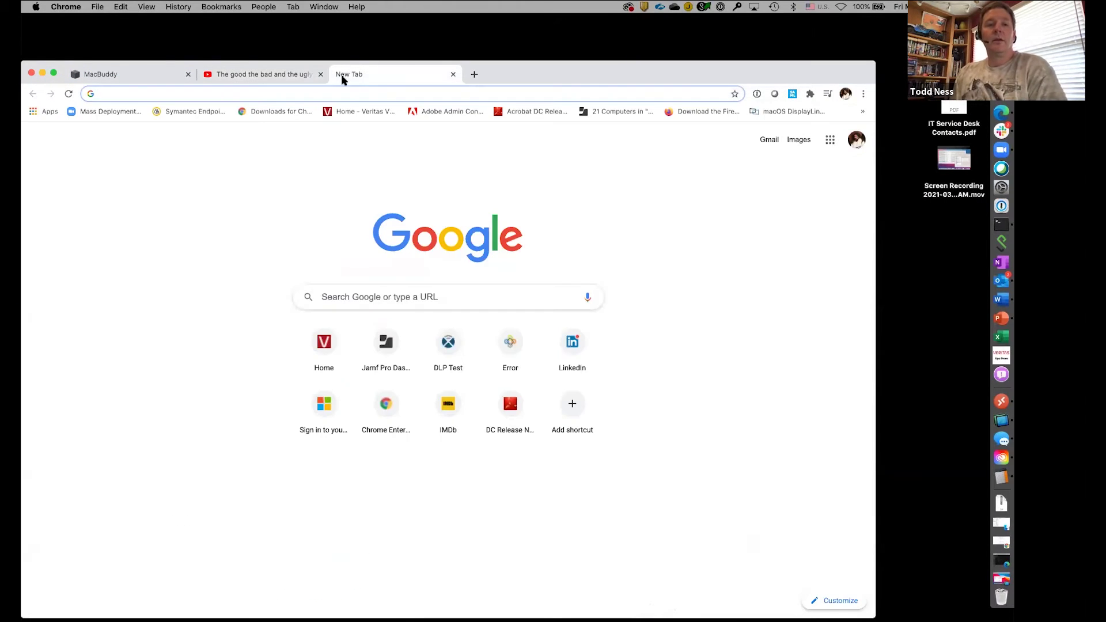
pyautogui.click(325, 93)
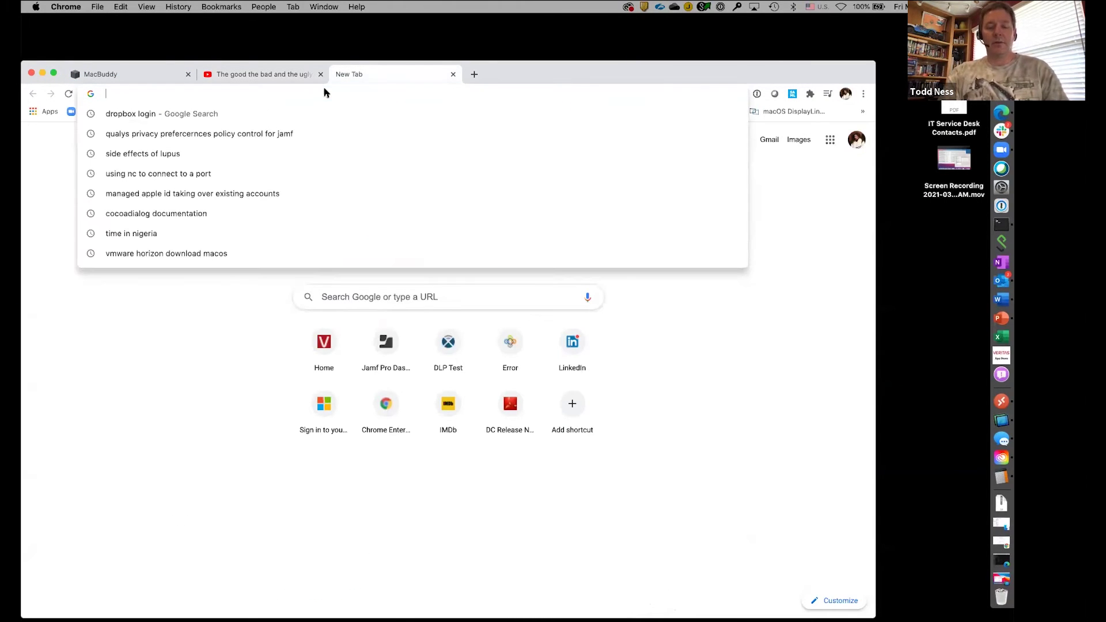
pyautogui.write('mya')
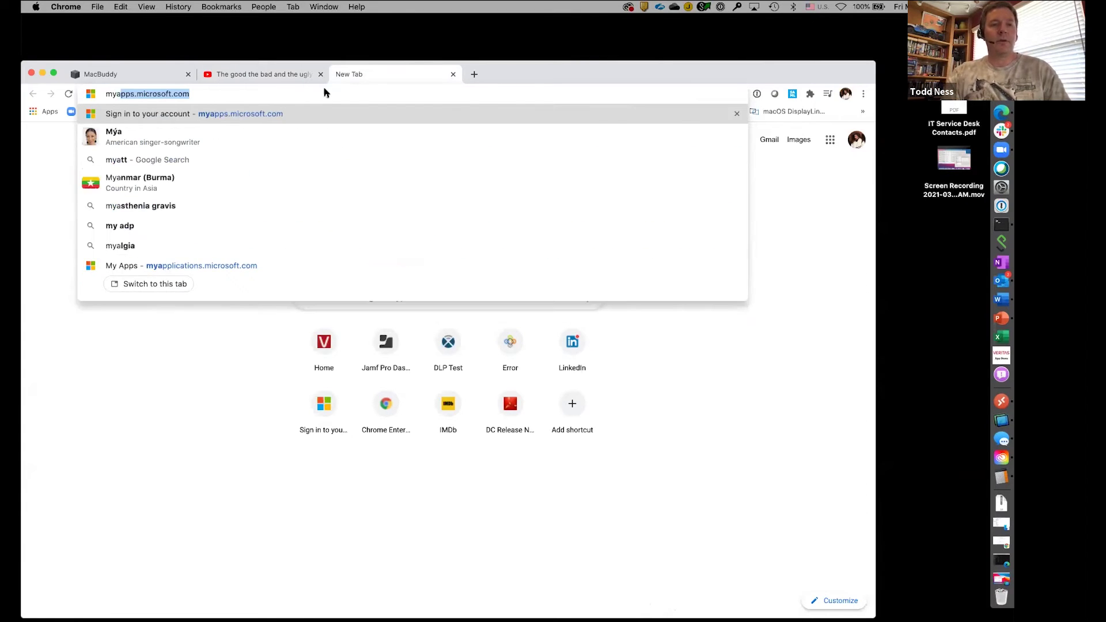
pyautogui.press('Return')
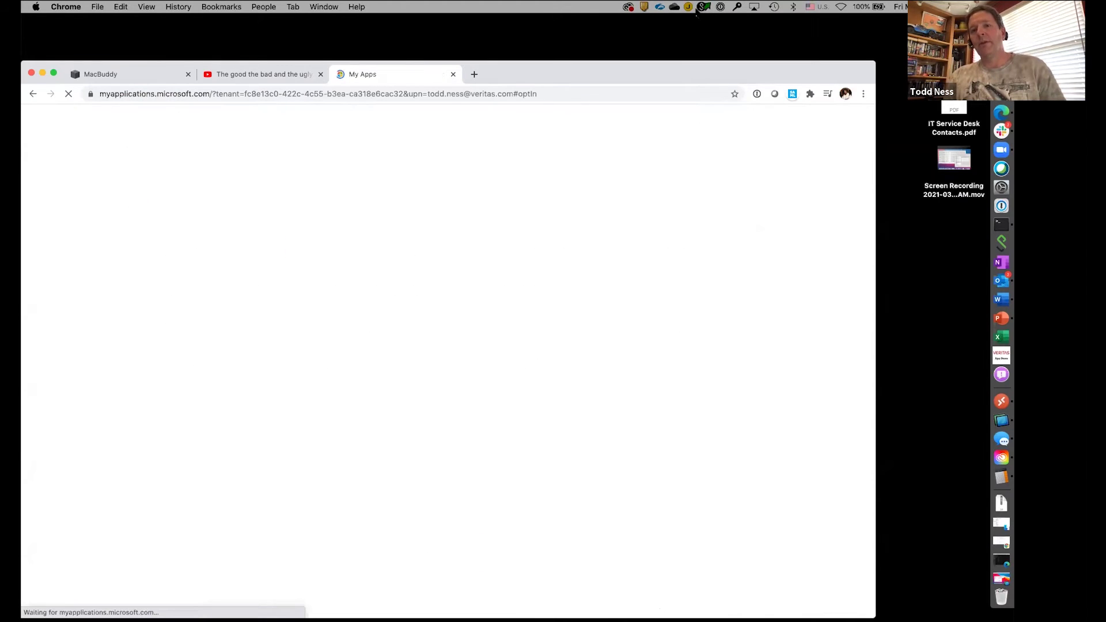
# - Check the Kerberos account status in the menu bar, then bring up Terminal
pyautogui.click(737, 7)
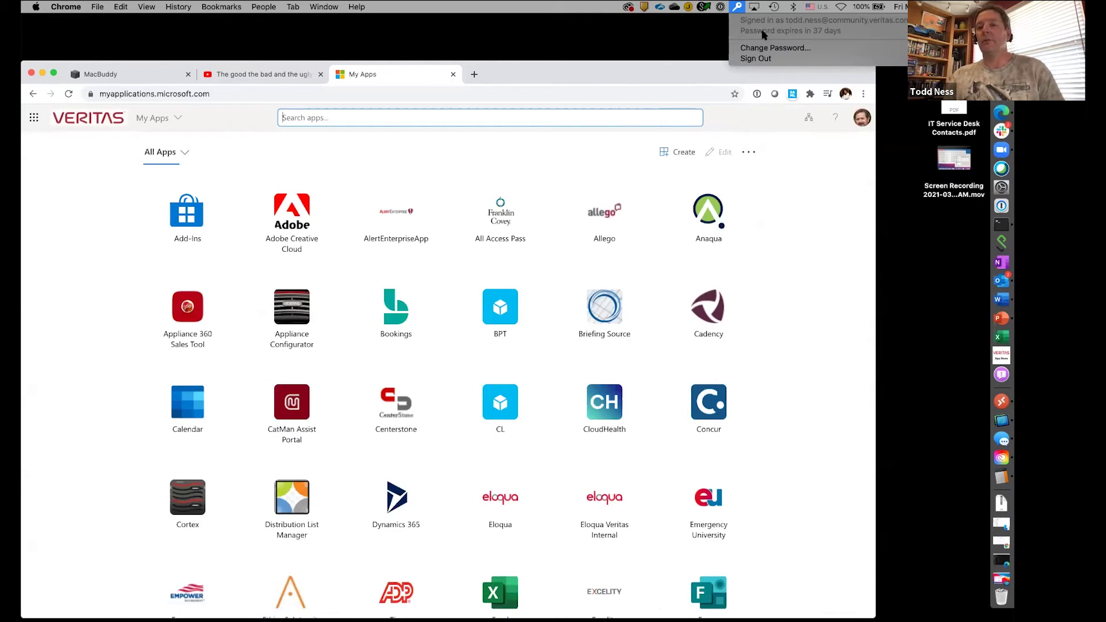
pyautogui.click(359, 150)
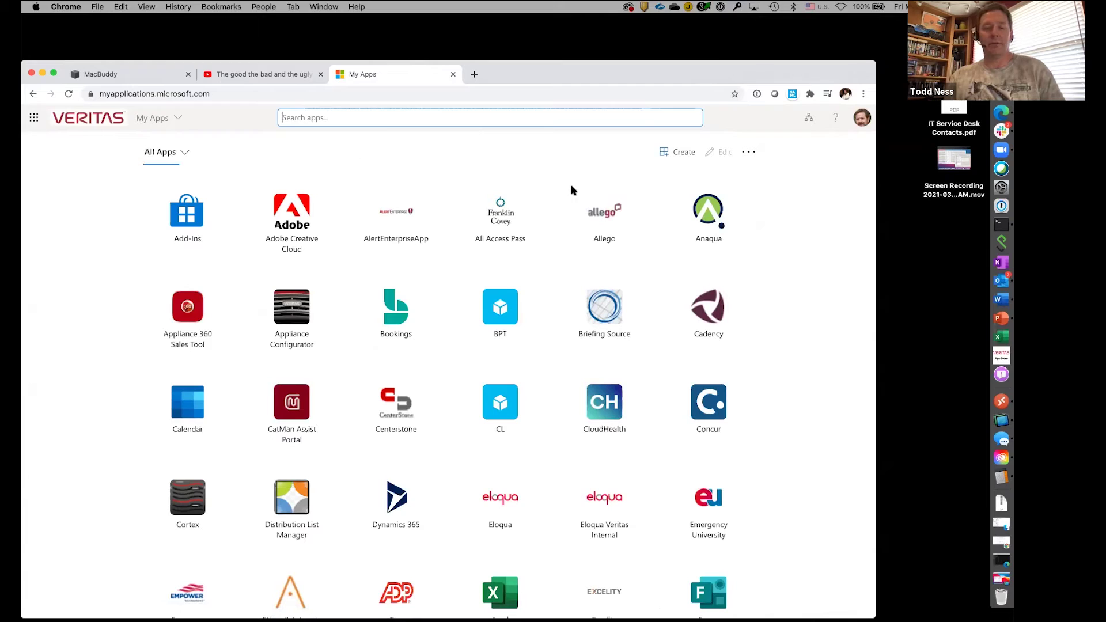
pyautogui.click(1005, 226)
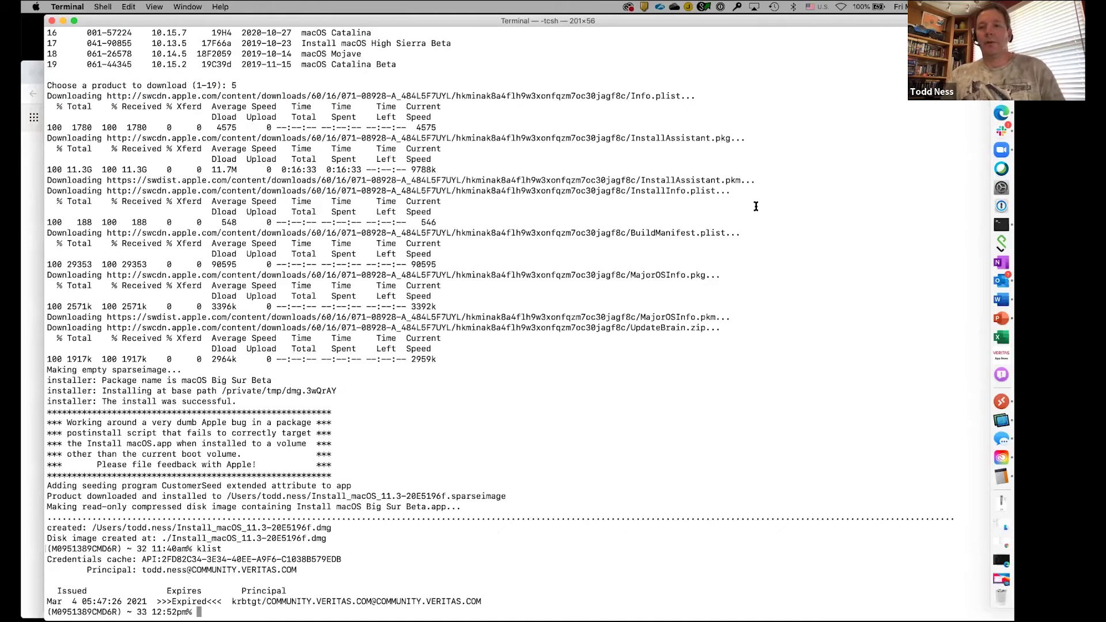
# - Check the Kerberos menu and select the expired ticket line in Terminal
pyautogui.click(737, 7)
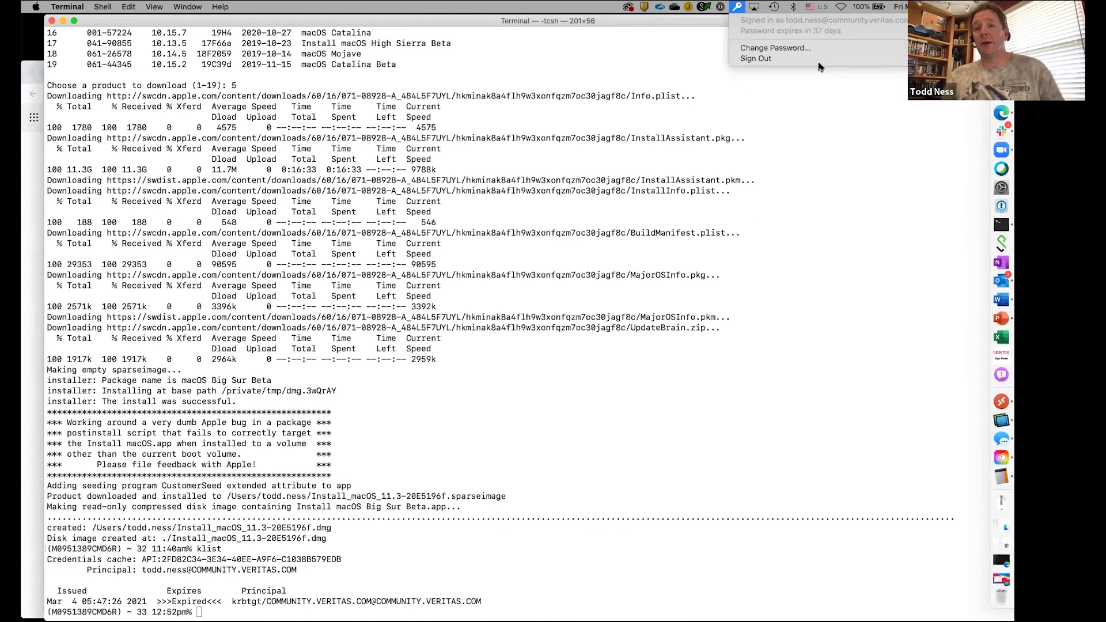
pyautogui.click(202, 605)
pyautogui.doubleClick(189, 601)
pyautogui.tripleClick(285, 599)
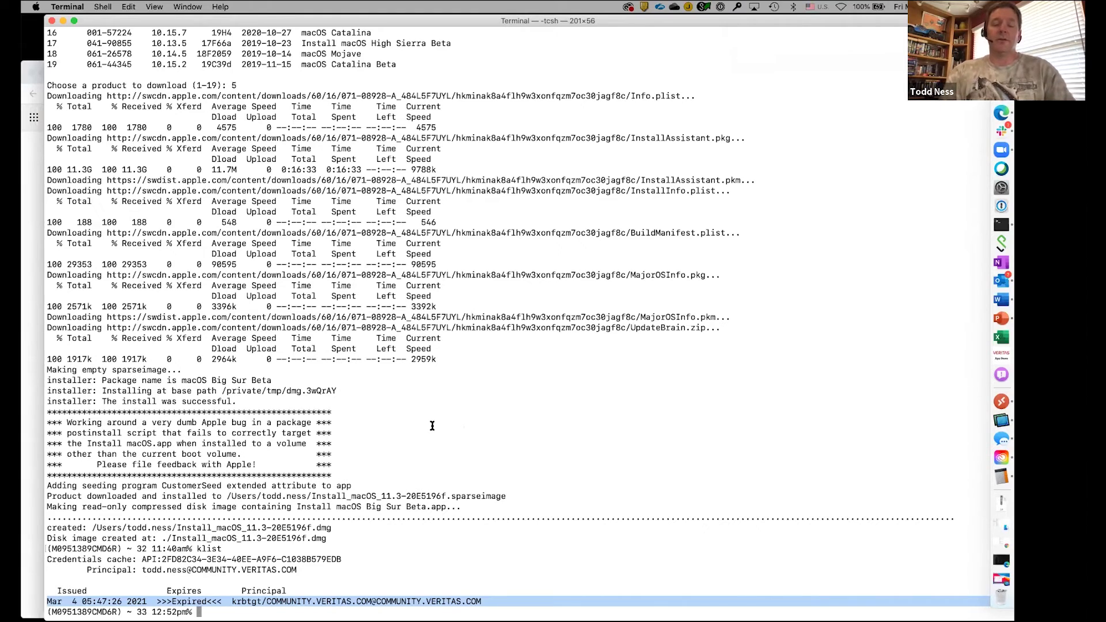
# - Renew the ticket with kinit and the account password, confirm it with klist, and minimise Terminal
pyautogui.write('kinit')
pyautogui.press('Return')
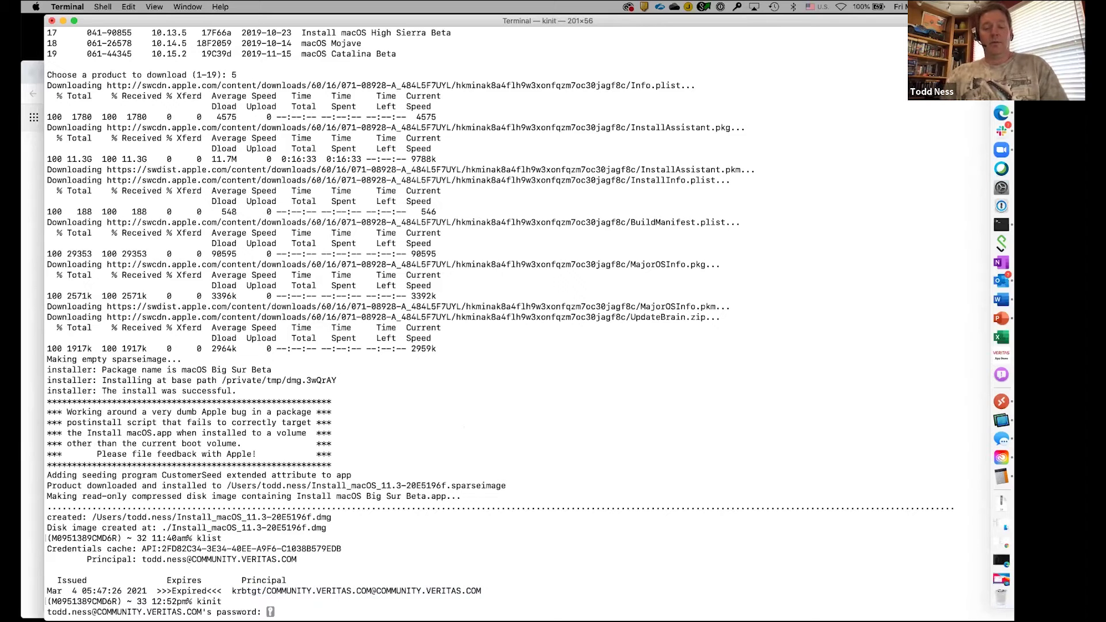
pyautogui.press('Return')
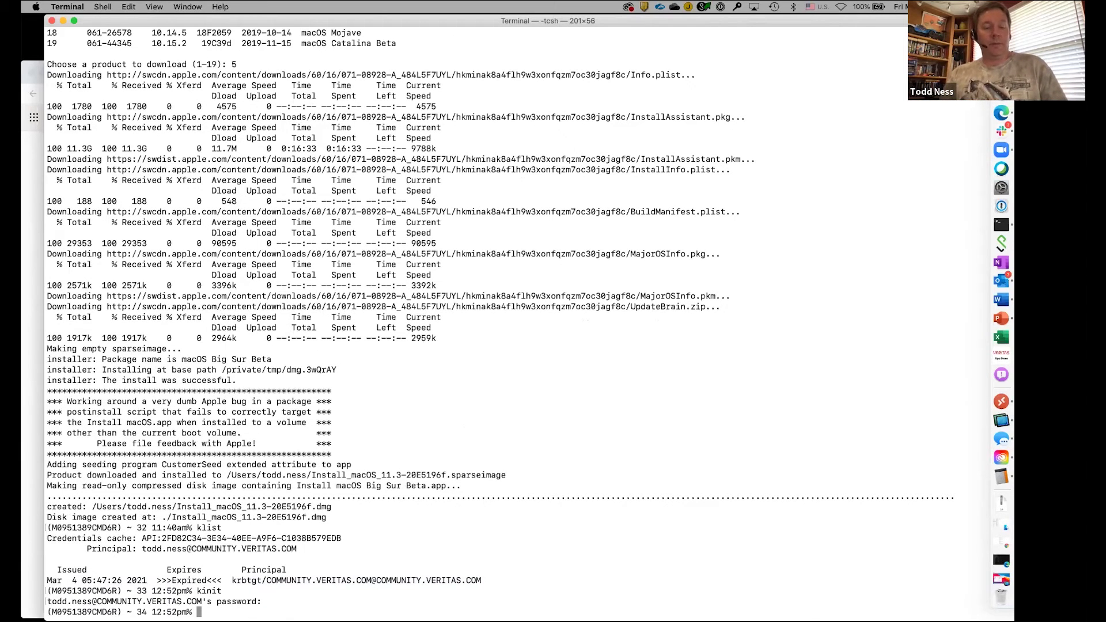
pyautogui.write('klist')
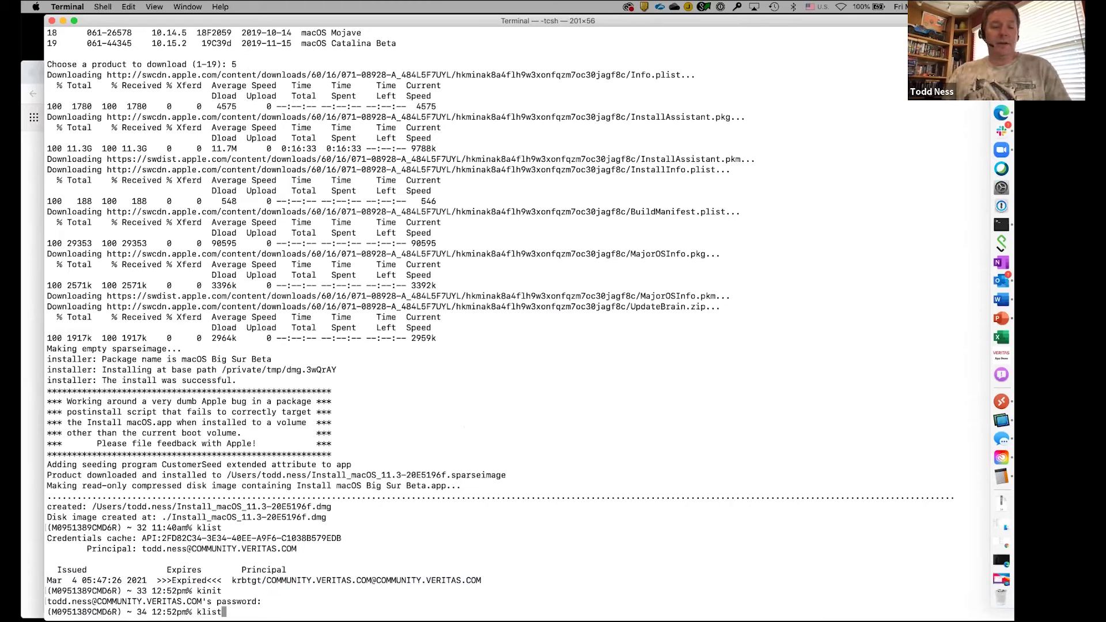
pyautogui.press('Return')
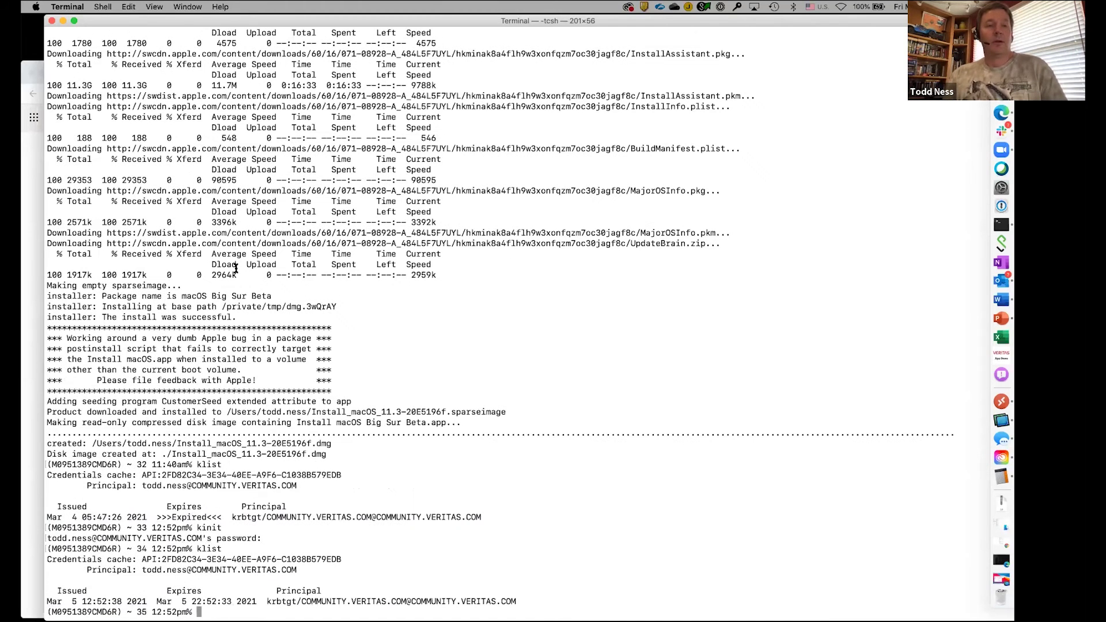
pyautogui.click(63, 21)
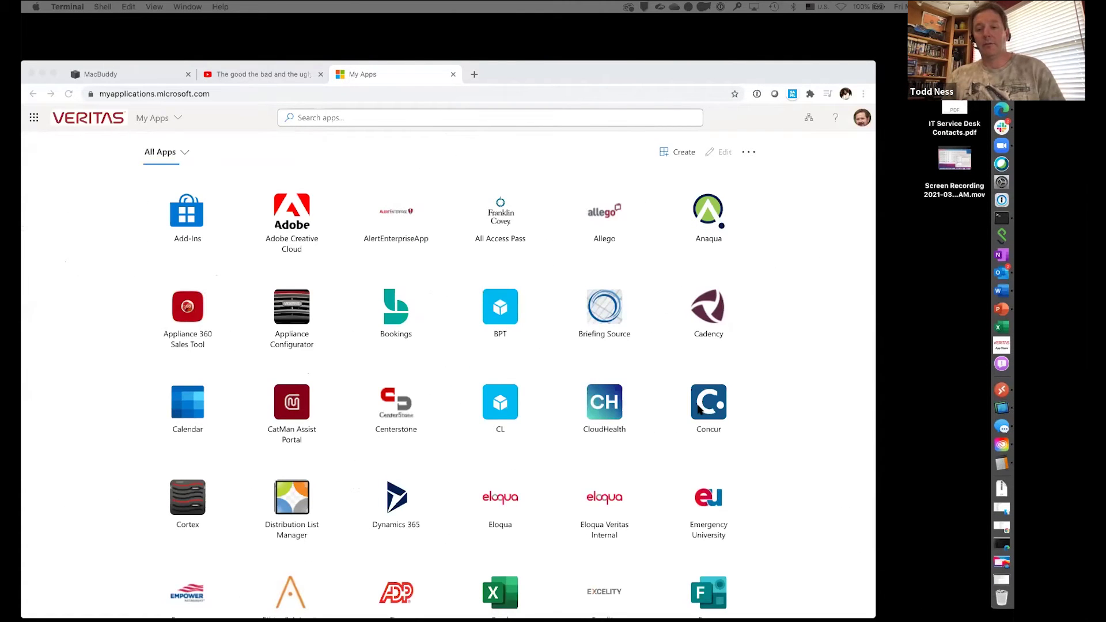
pyautogui.click(699, 409)
pyautogui.click(701, 407)
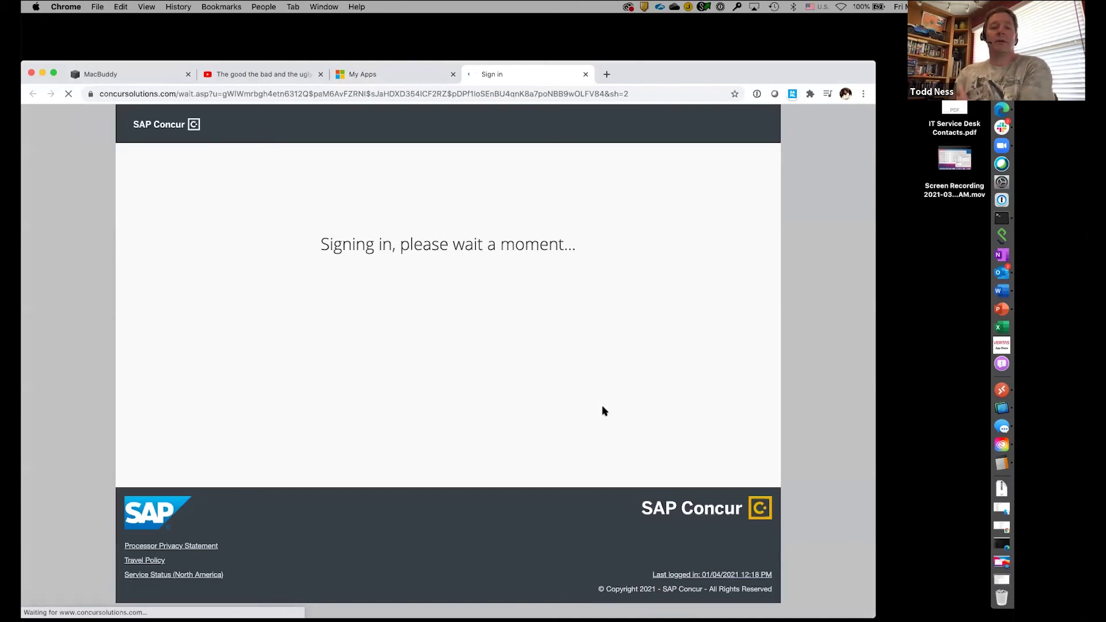
pyautogui.click(586, 75)
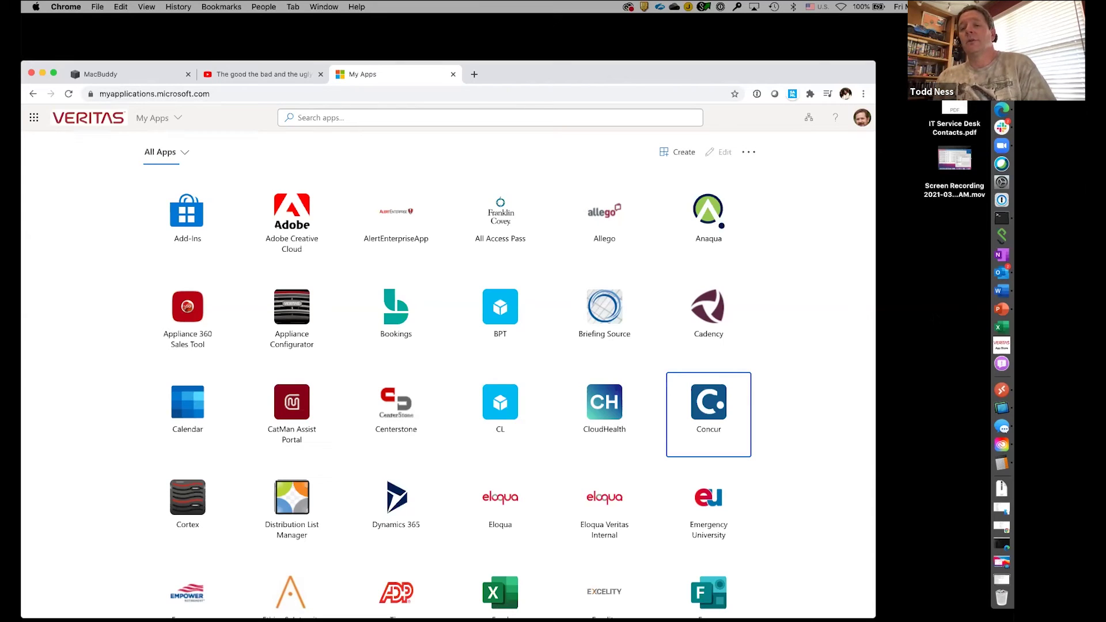
pyautogui.moveTo(953, 158)
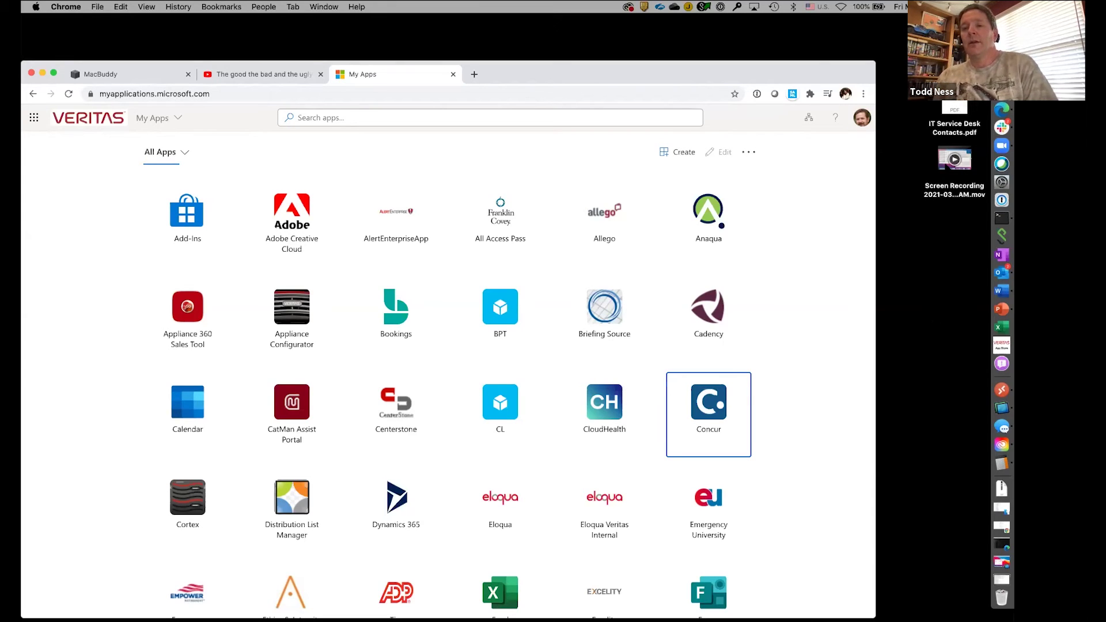
pyautogui.doubleClick(953, 159)
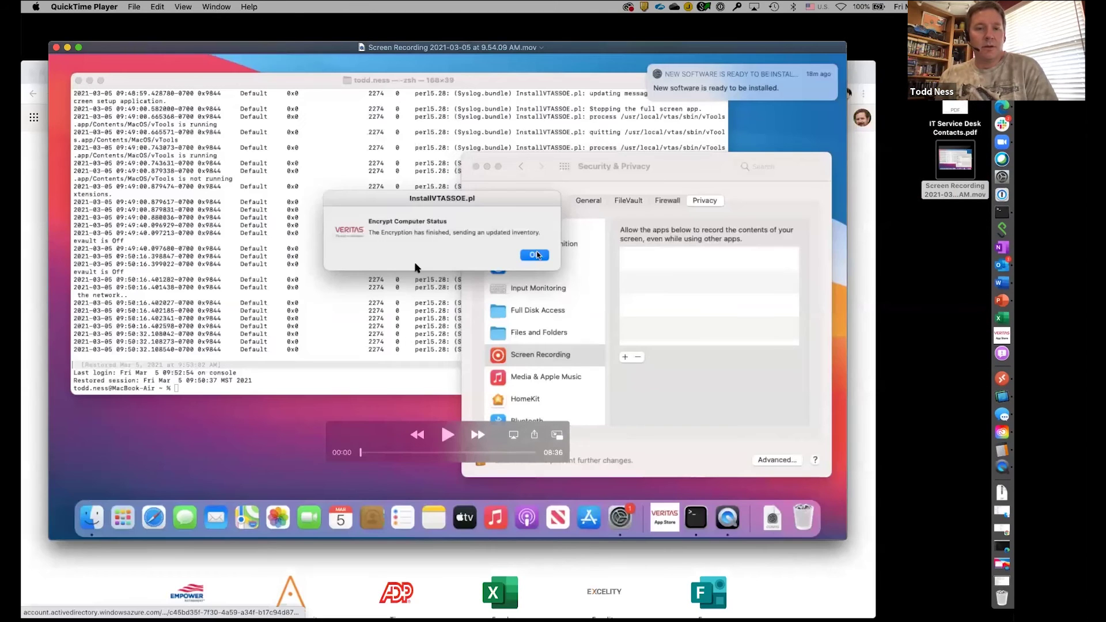
pyautogui.click(448, 435)
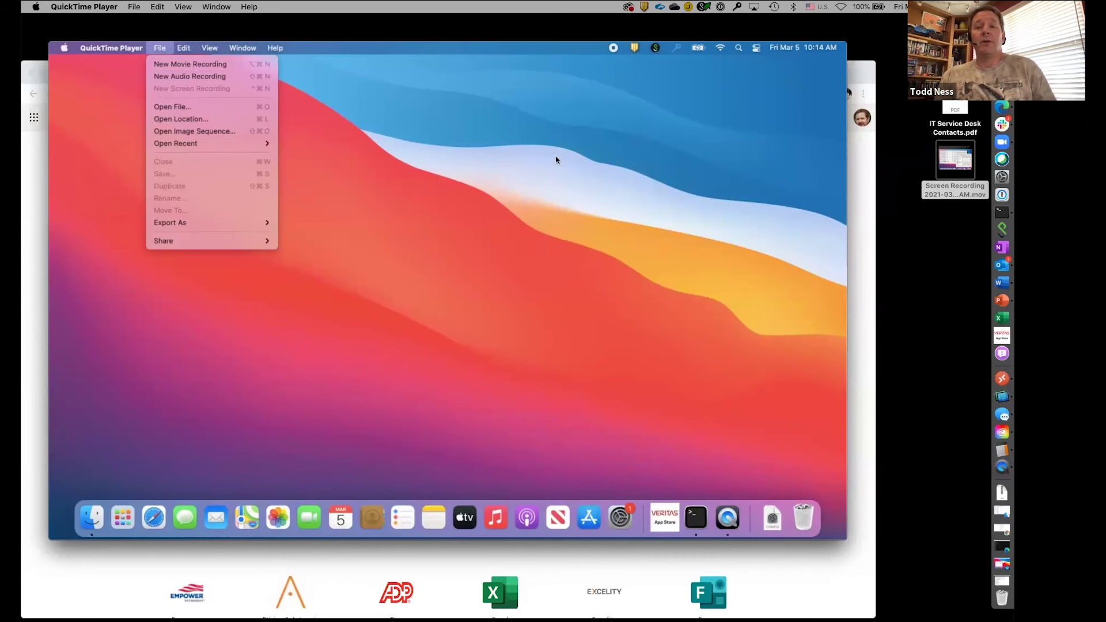
pyautogui.moveTo(969, 180)
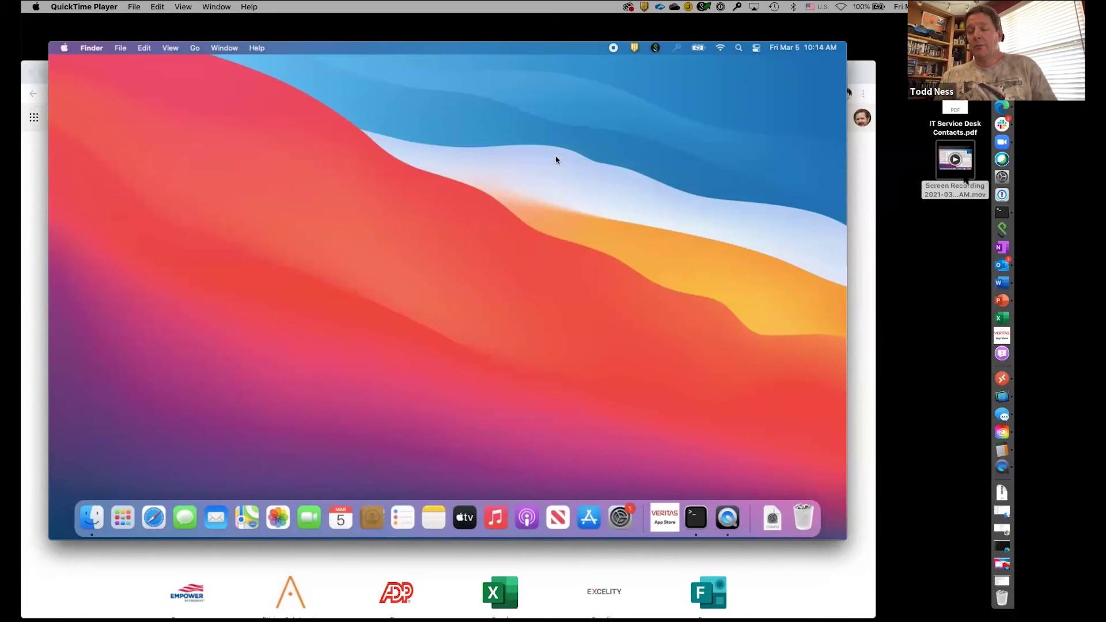
pyautogui.moveTo(765, 282)
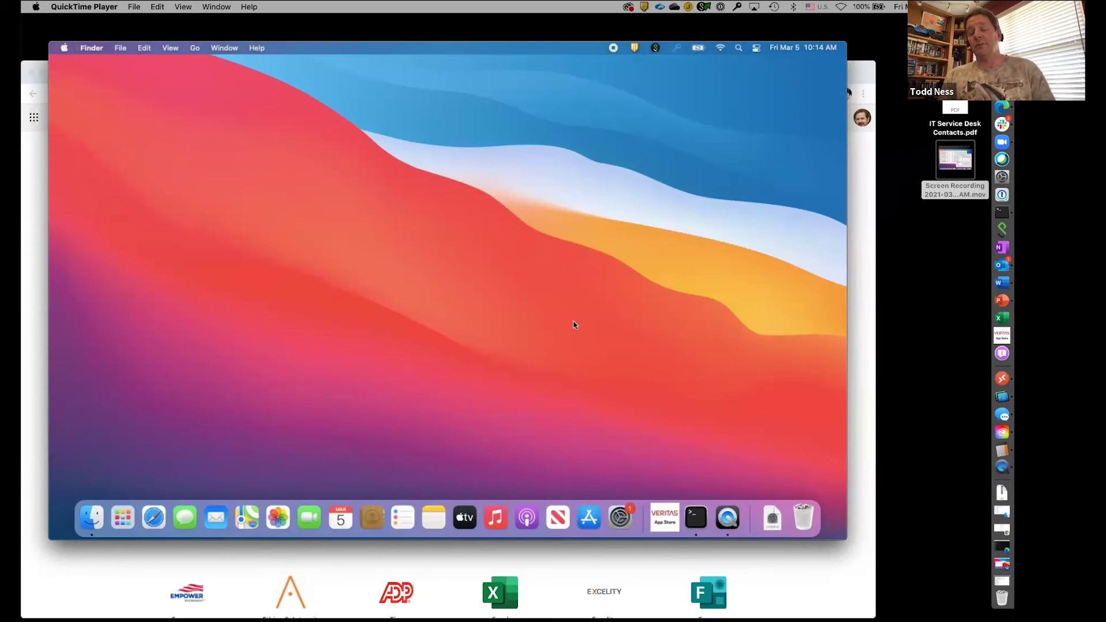
pyautogui.moveTo(630, 411)
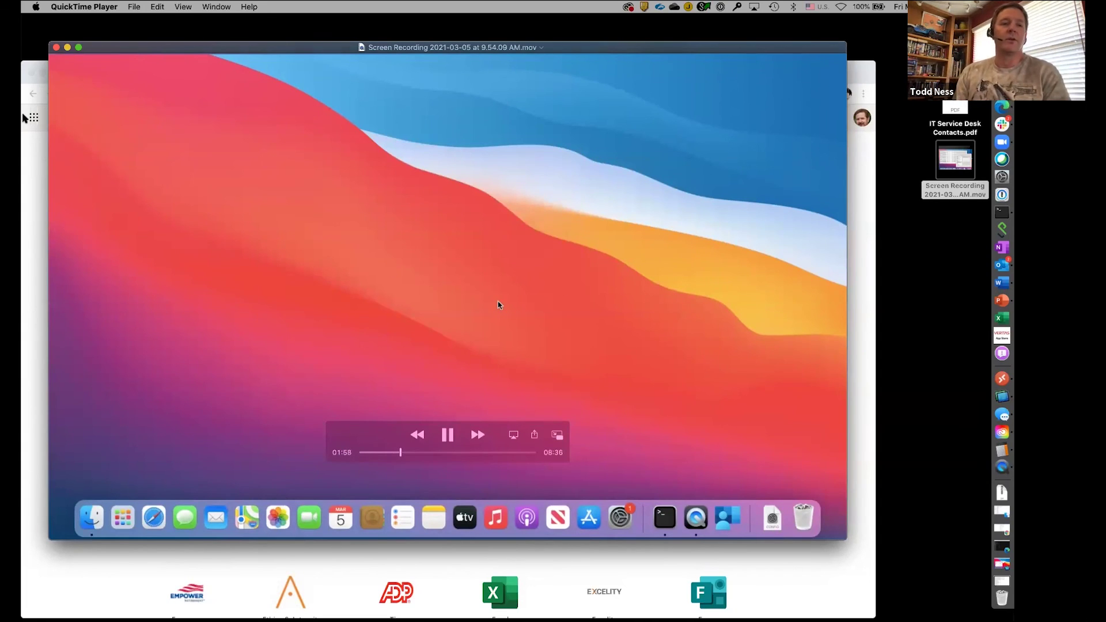
pyautogui.click(56, 47)
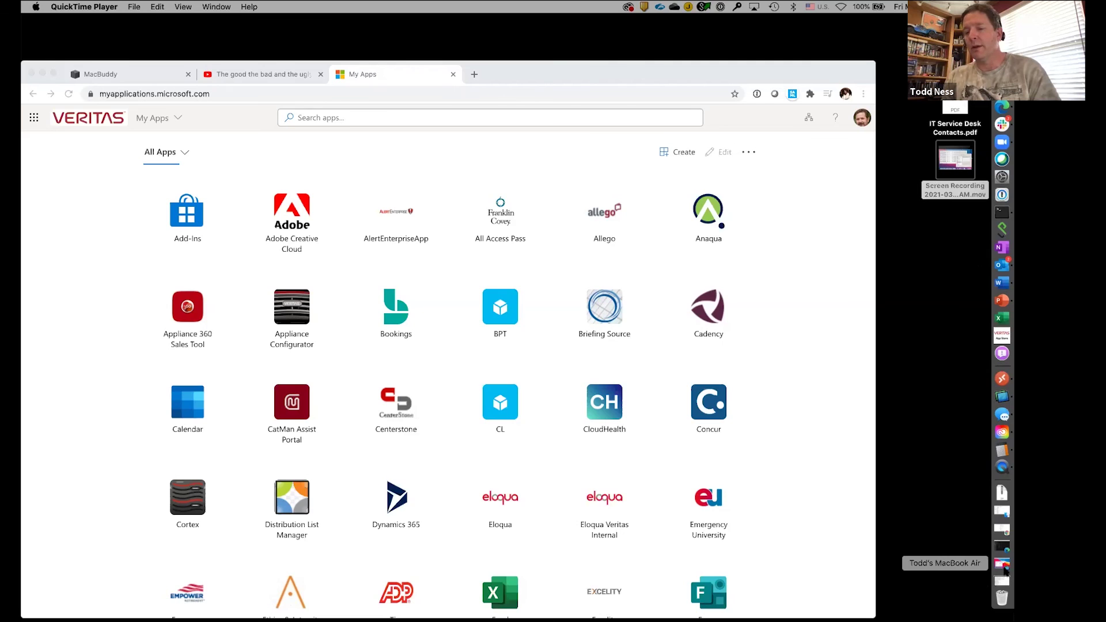
# - Restore Edge, search Users for a specific user, and view that user's devices
pyautogui.click(1005, 545)
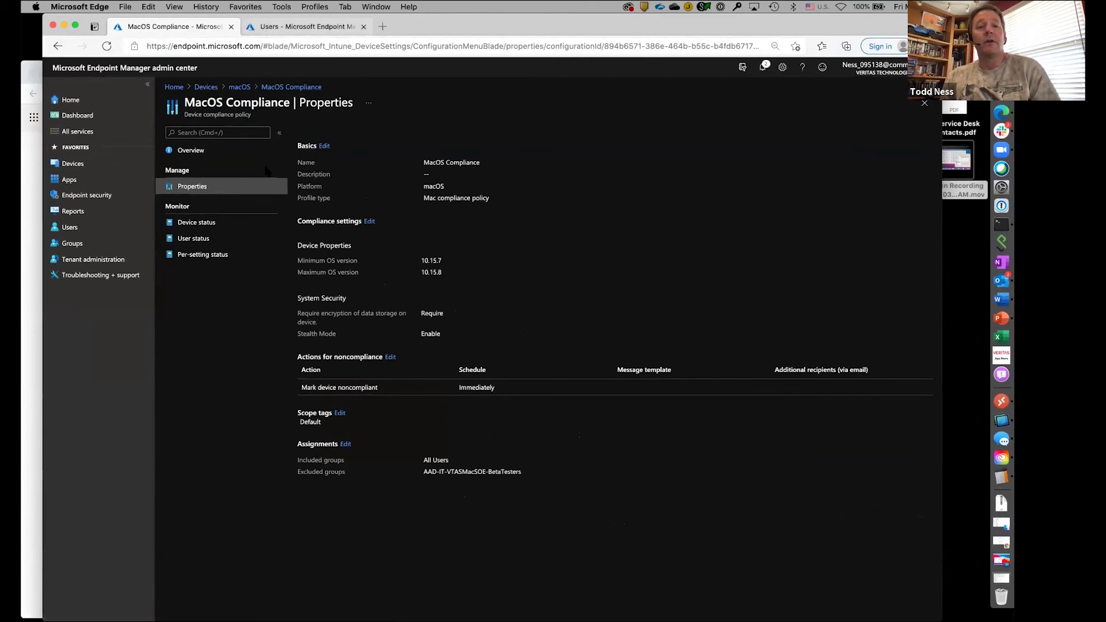
pyautogui.click(271, 29)
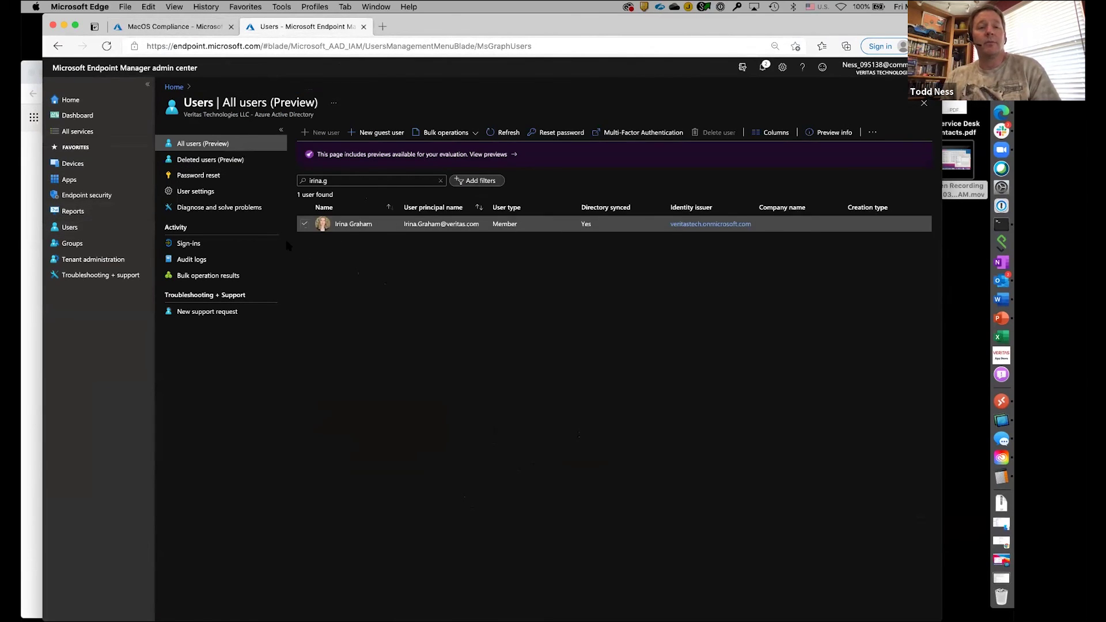
pyautogui.click(342, 180)
pyautogui.tripleClick(343, 179)
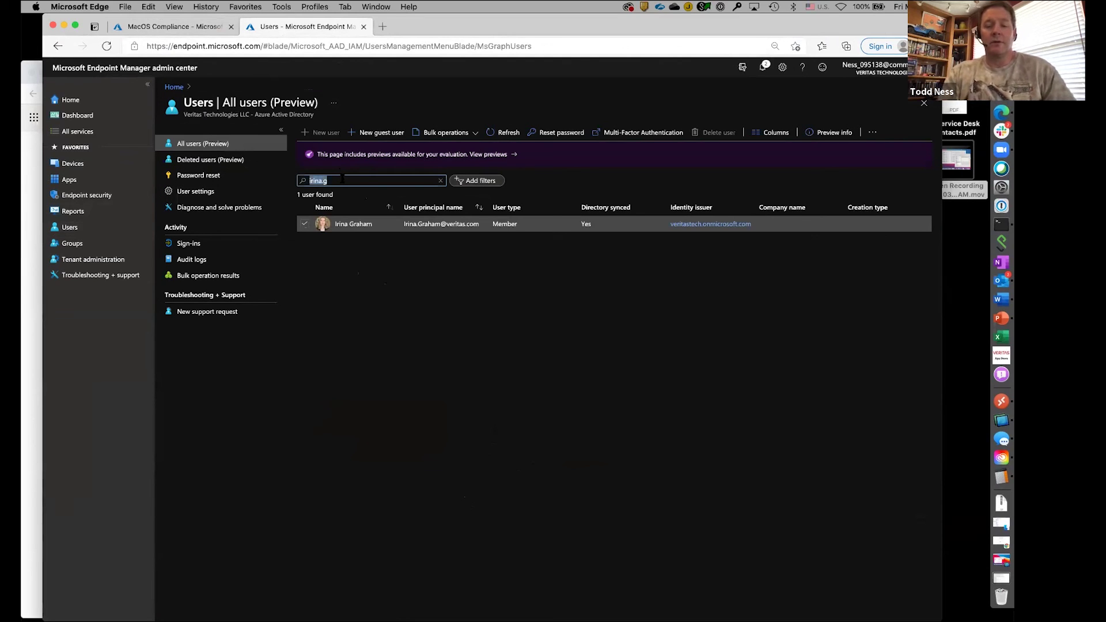
pyautogui.write('todd.n')
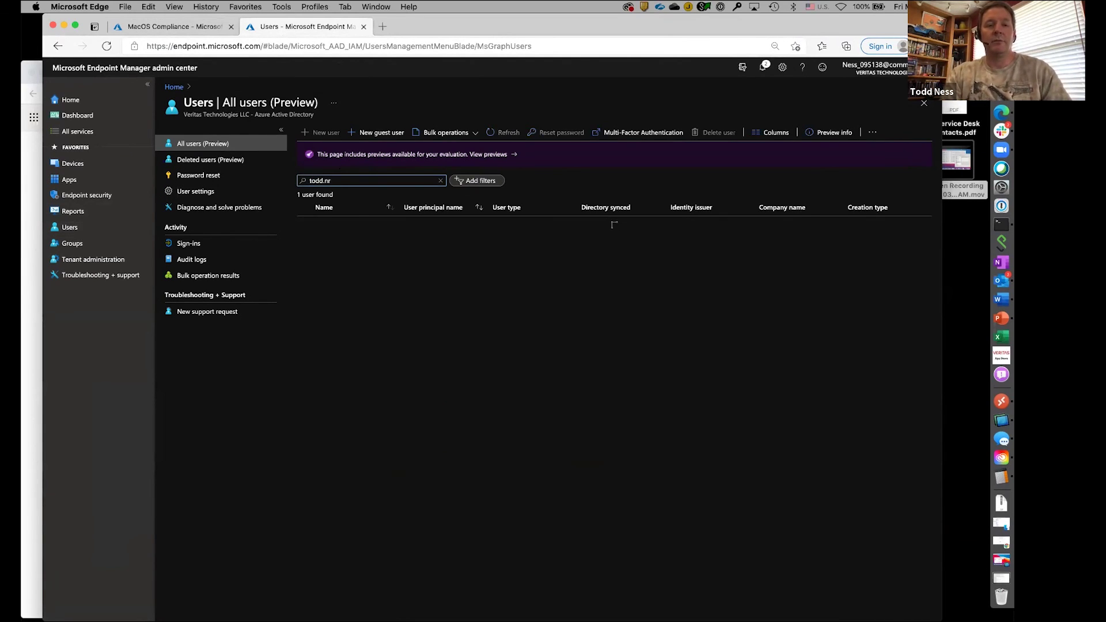
pyautogui.write('ess')
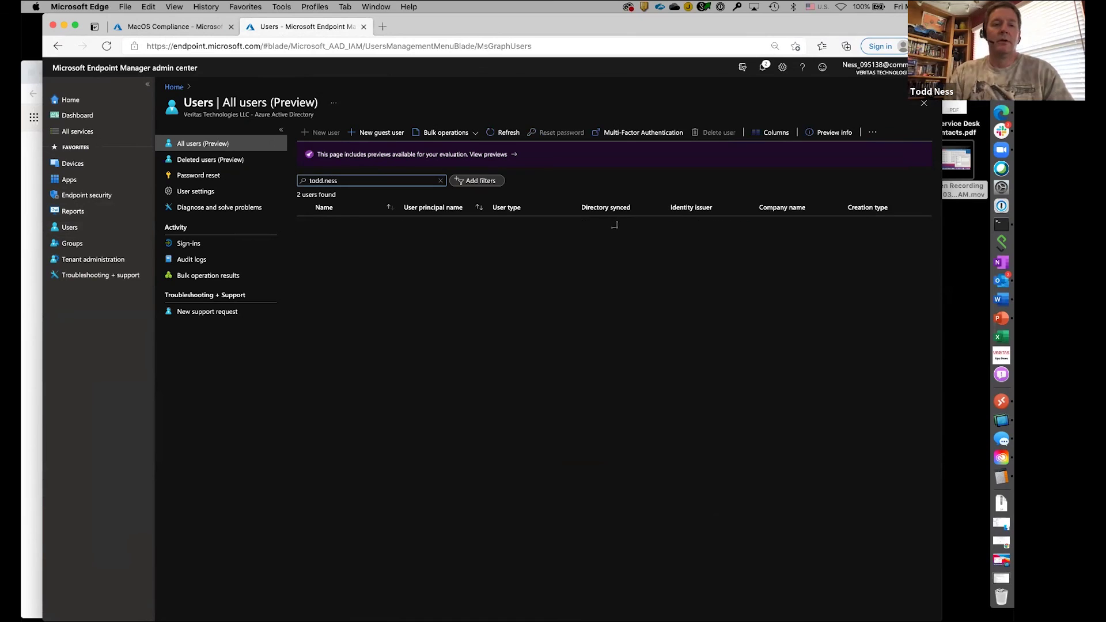
pyautogui.click(354, 240)
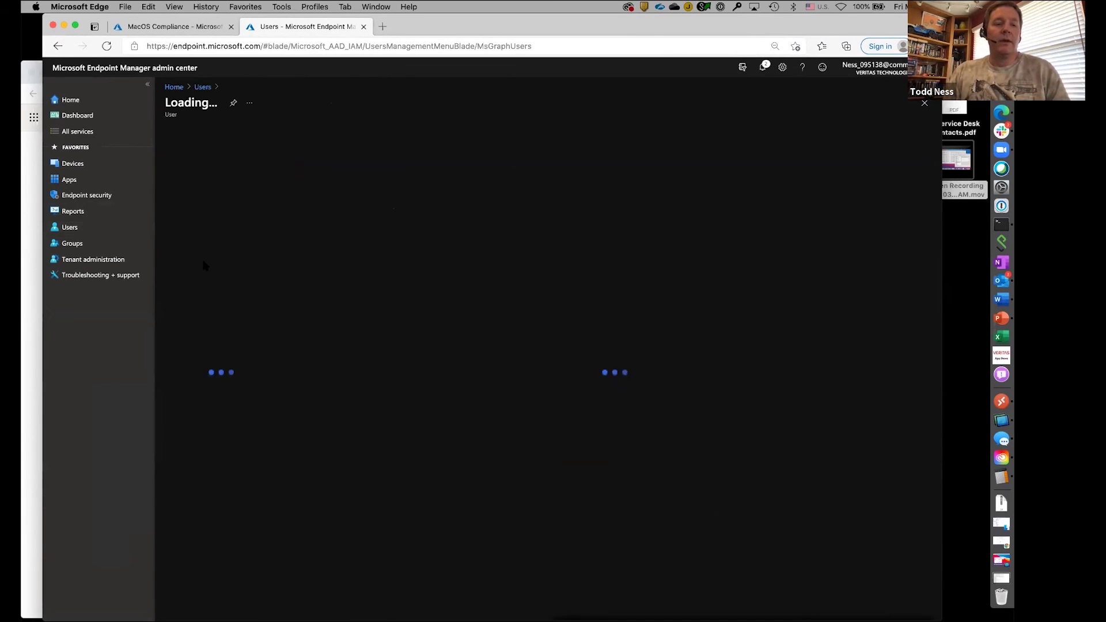
pyautogui.click(191, 275)
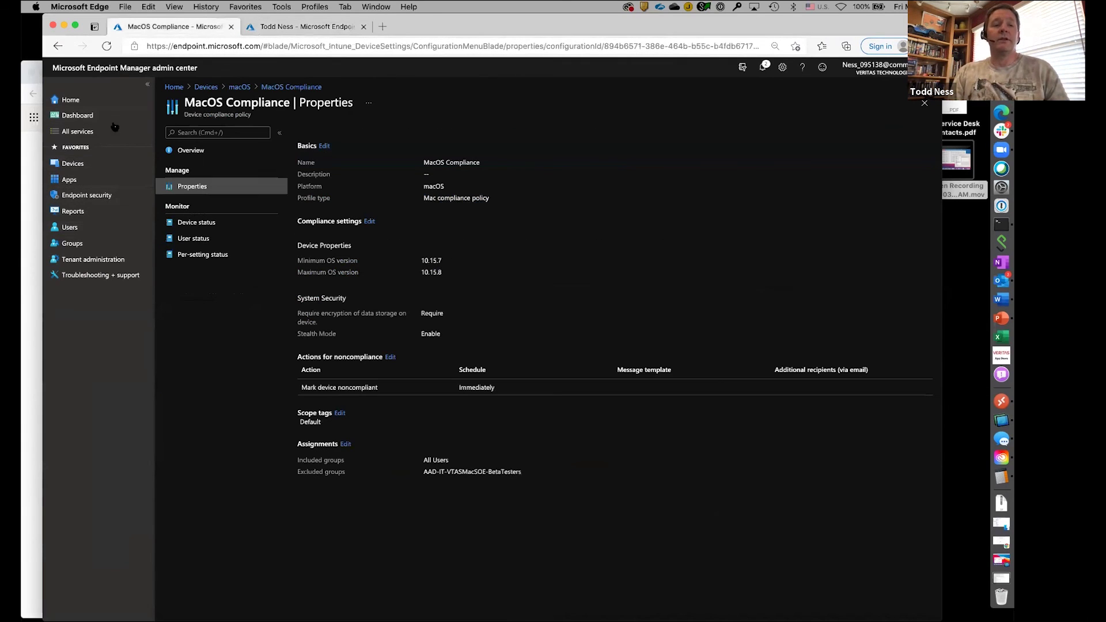
# - Go from the MacOS Compliance policy page back to the macOS devices list
pyautogui.hotkey('ctrl', 'shift', 'Tab')
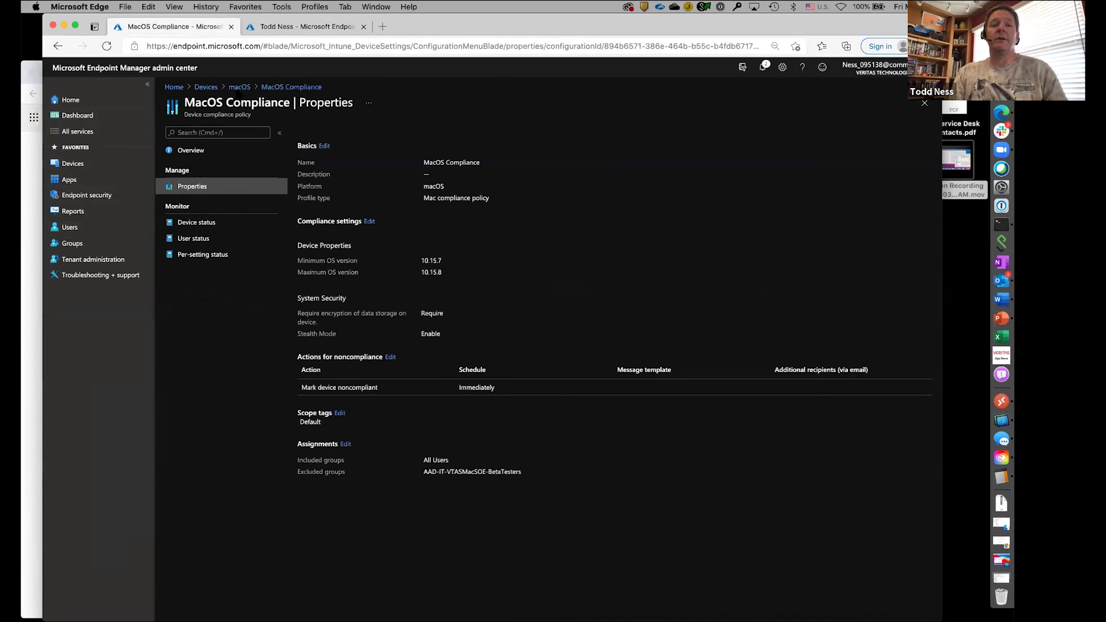
pyautogui.click(239, 87)
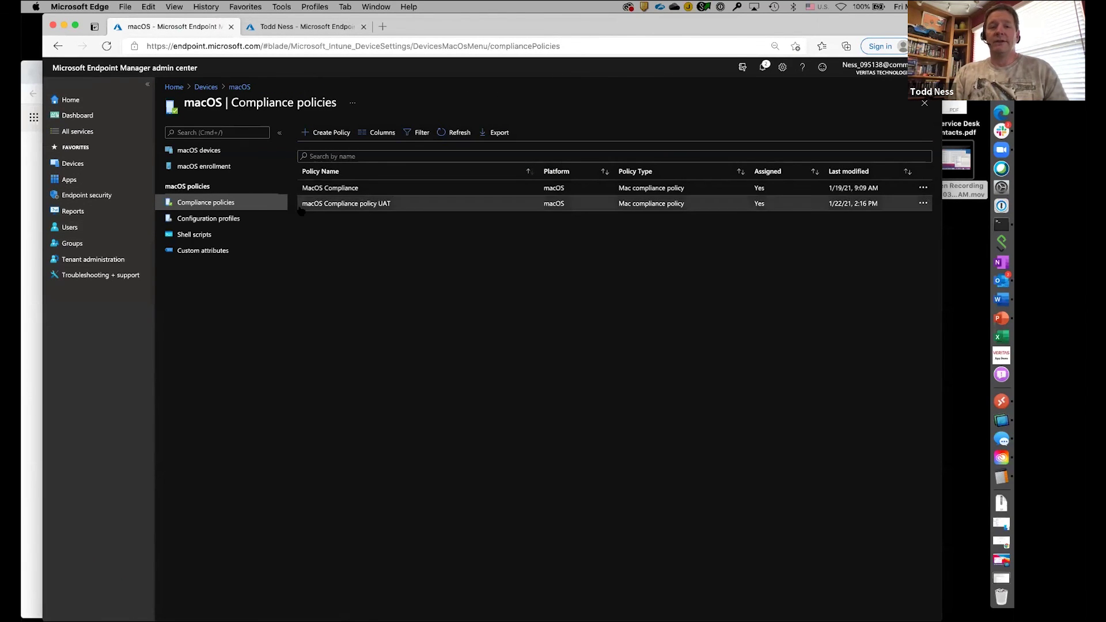
pyautogui.click(197, 151)
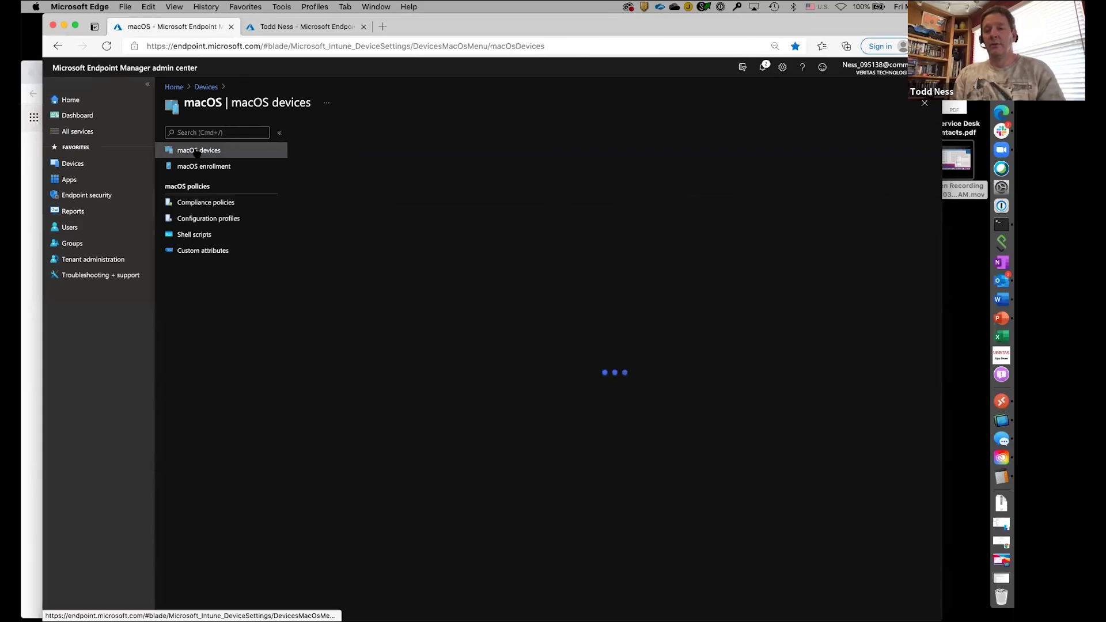